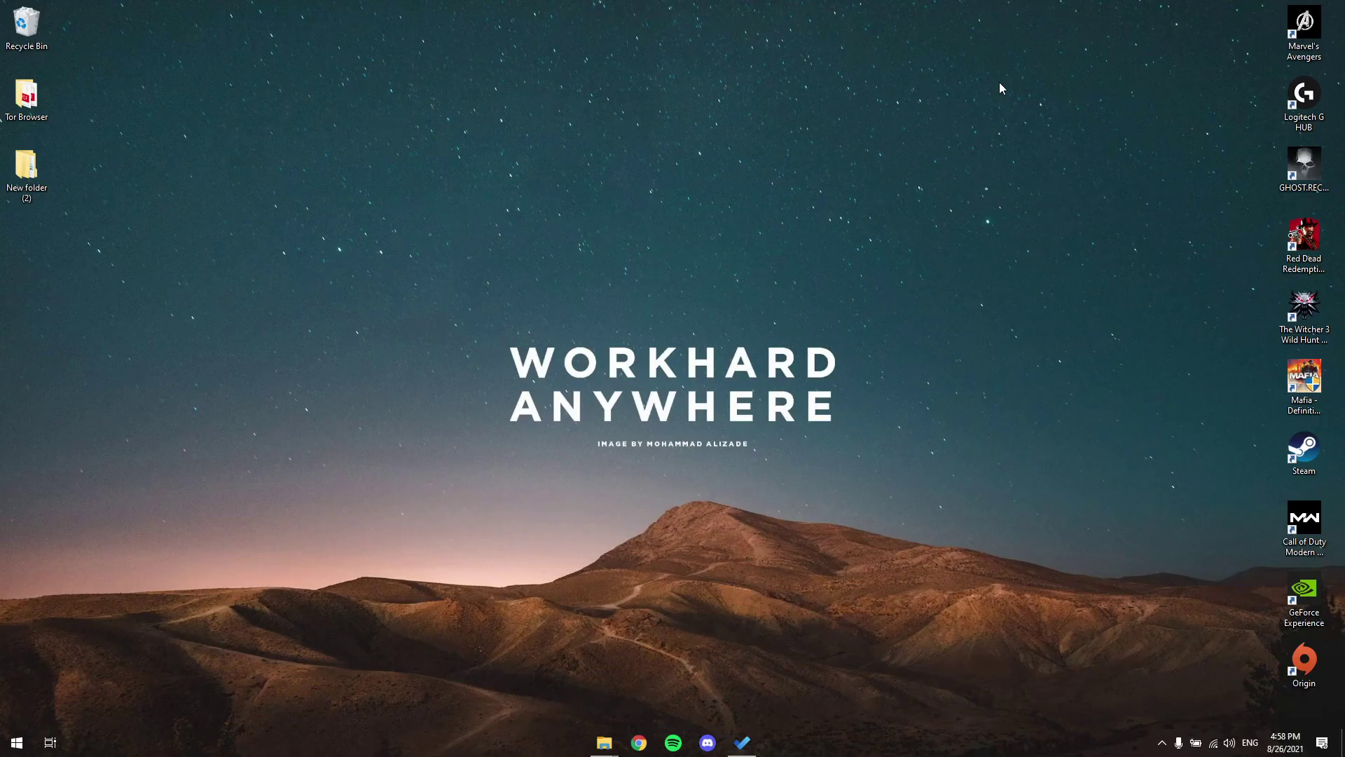
Step: Switch to Chrome and review the minimum system requirements on Microsoft's Windows 11 page
click(638, 742)
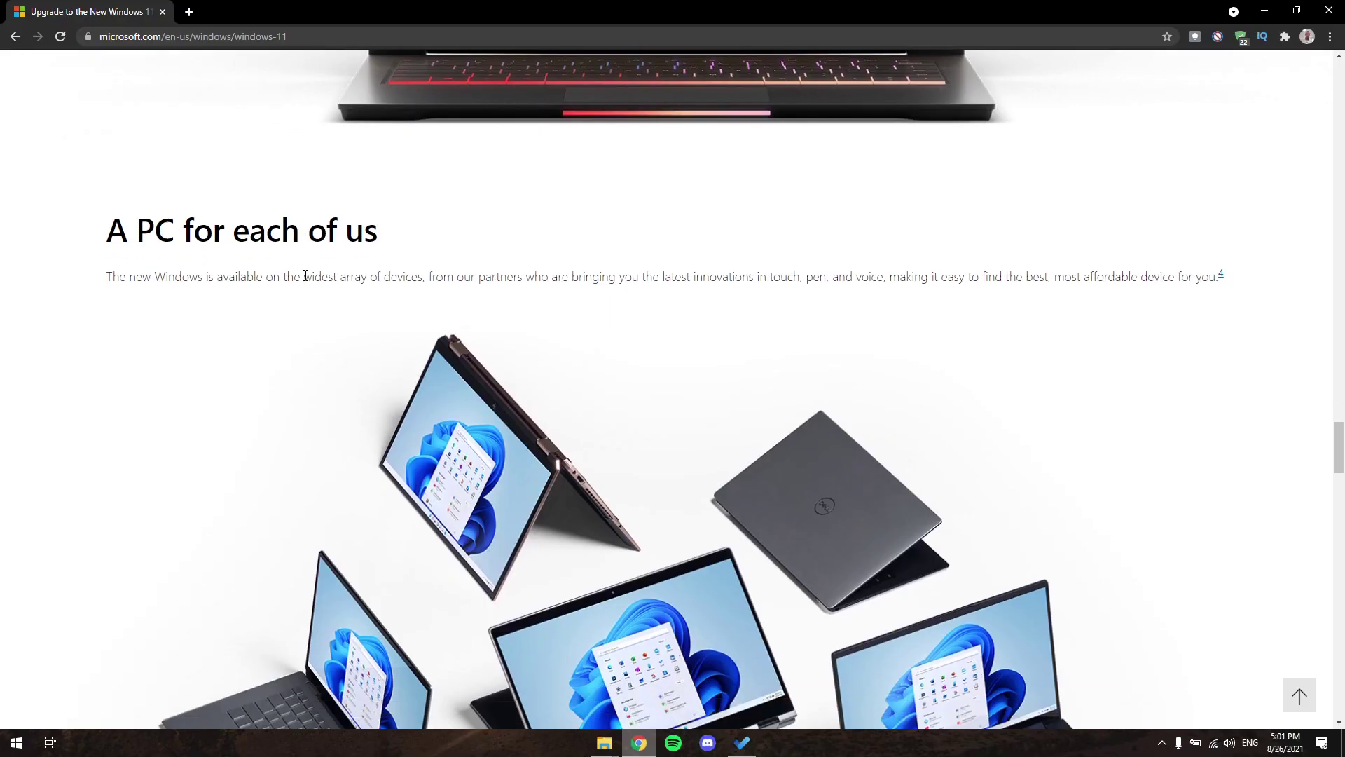
scroll(305, 275, down, 4)
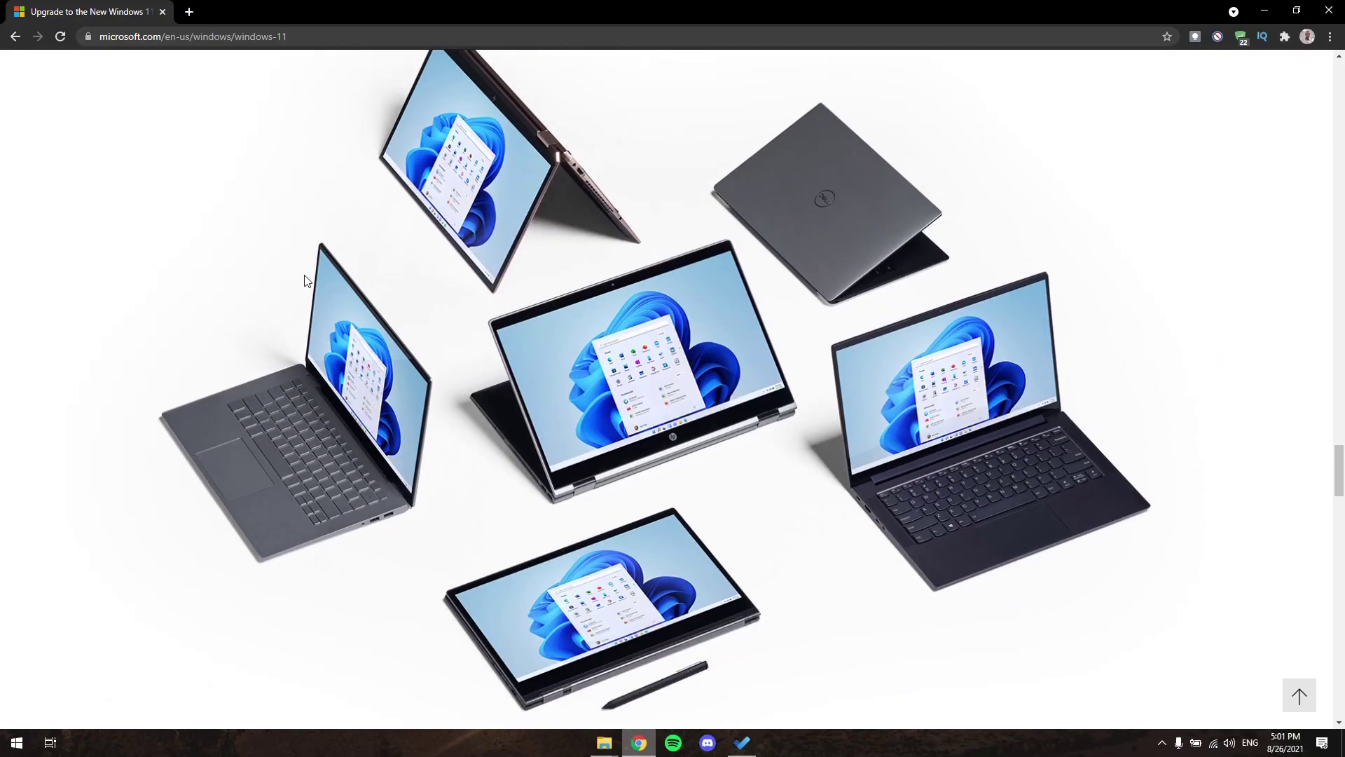
scroll(304, 276, down, 15)
scroll(304, 286, down, 5)
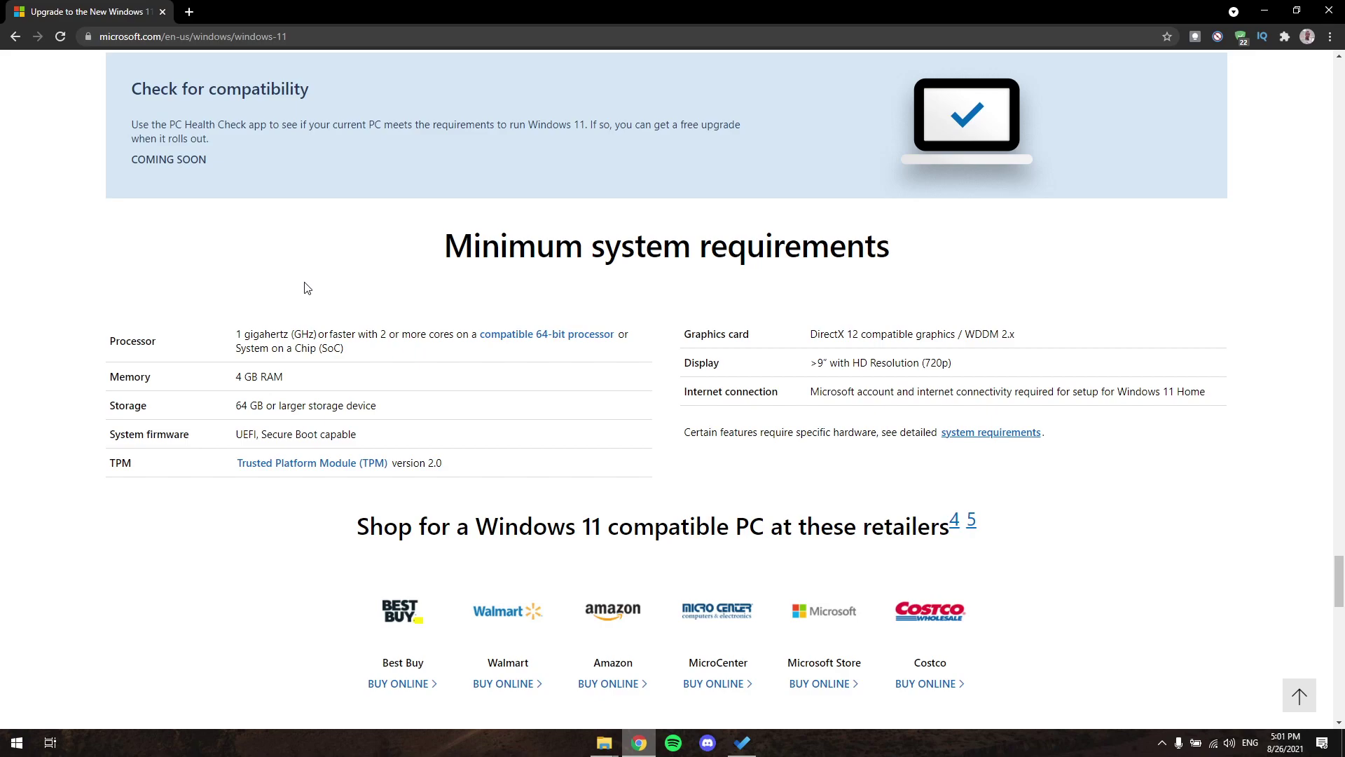
Step: Minimize the browser and open the Windows Insider Program page under Update & Security in Windows Settings
click(26, 749)
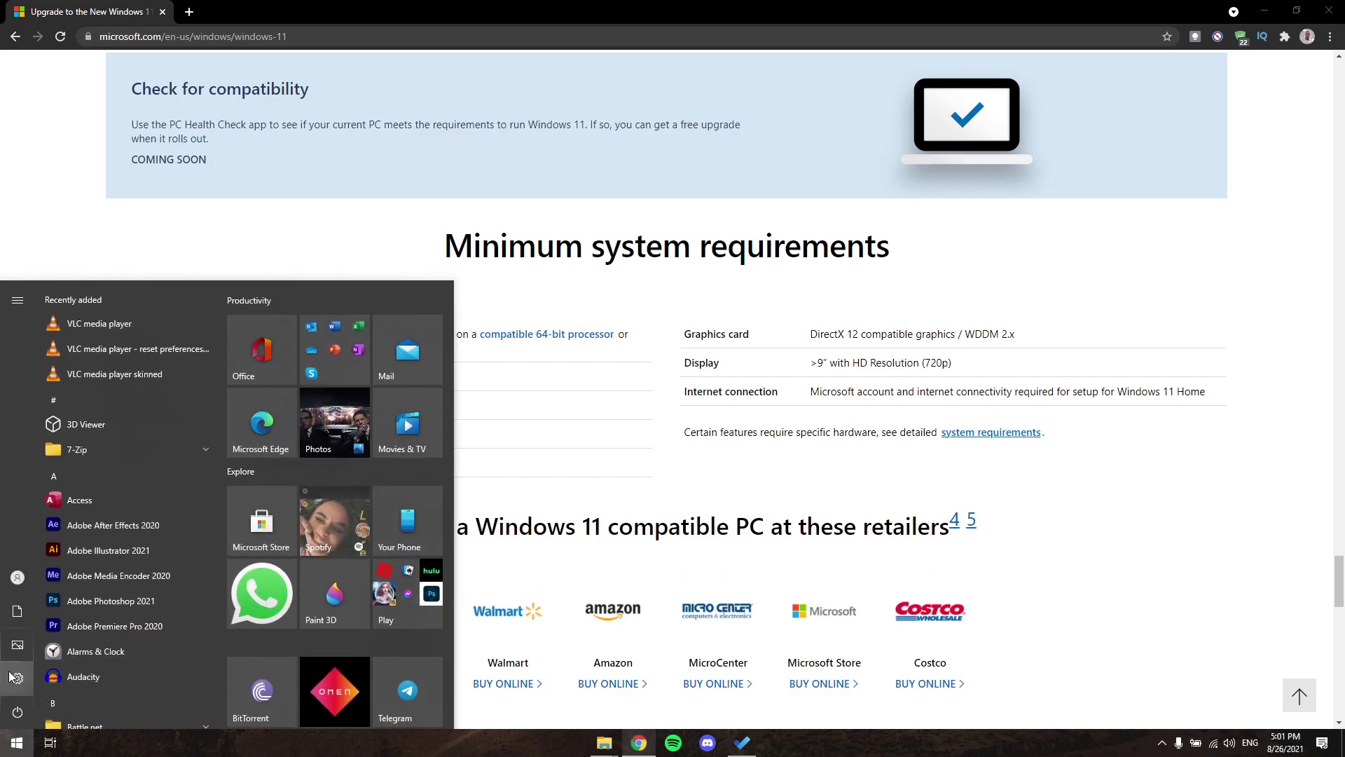
mouse_move(9, 686)
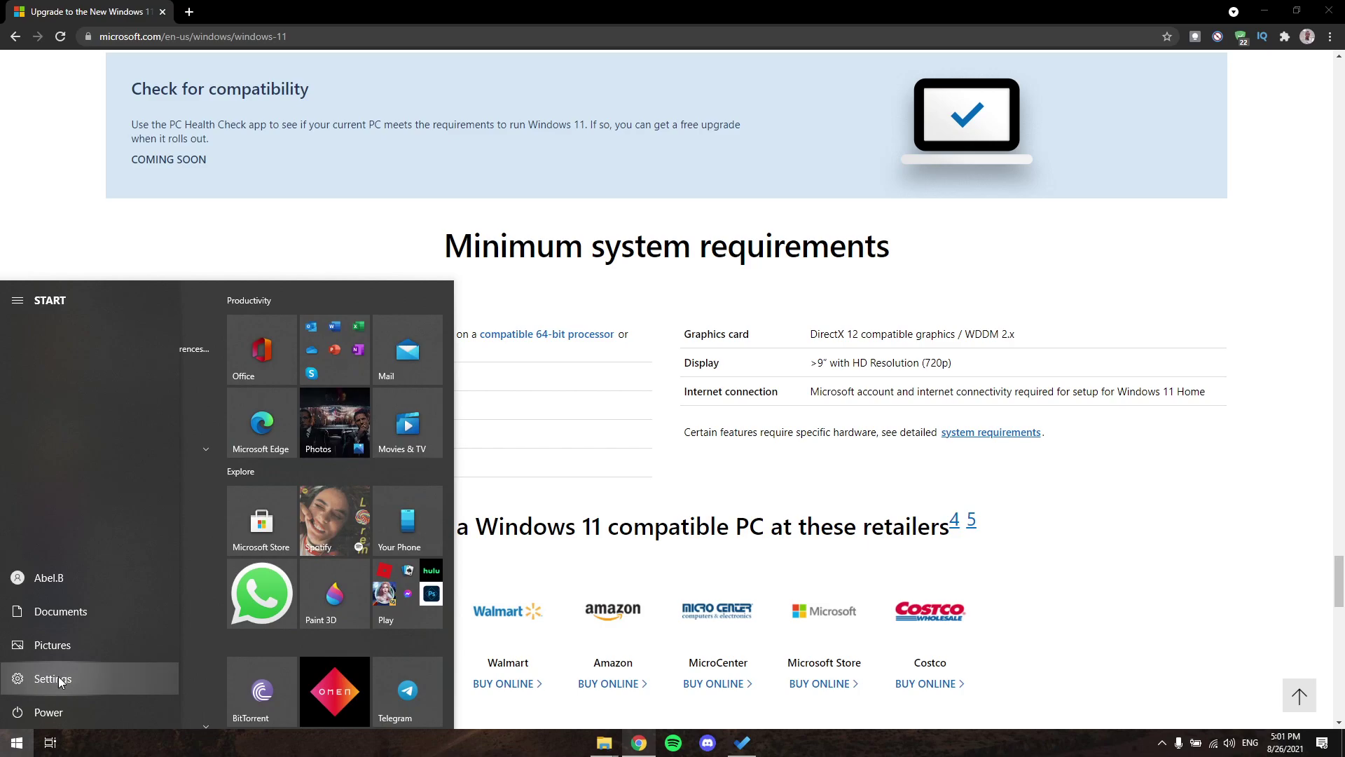
click(53, 679)
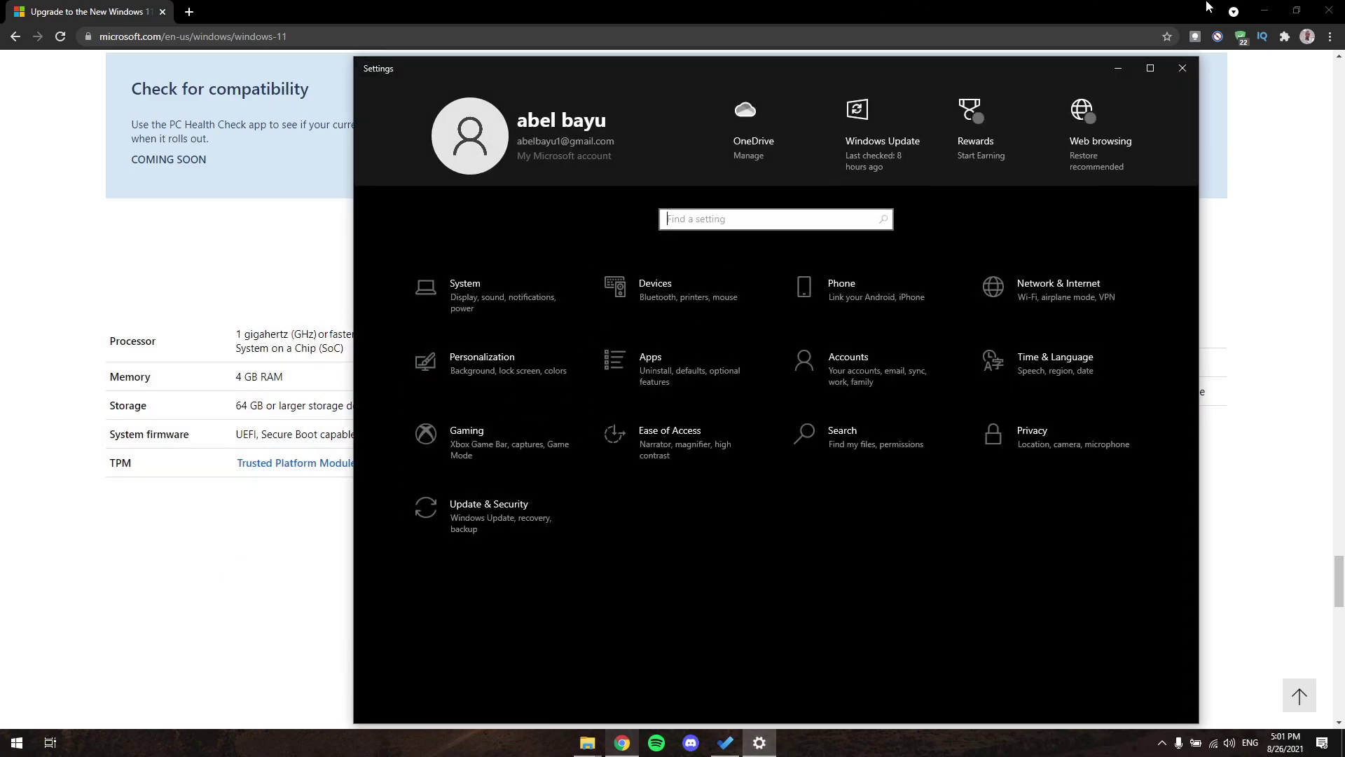
click(1264, 10)
drag(780, 68, 688, 51)
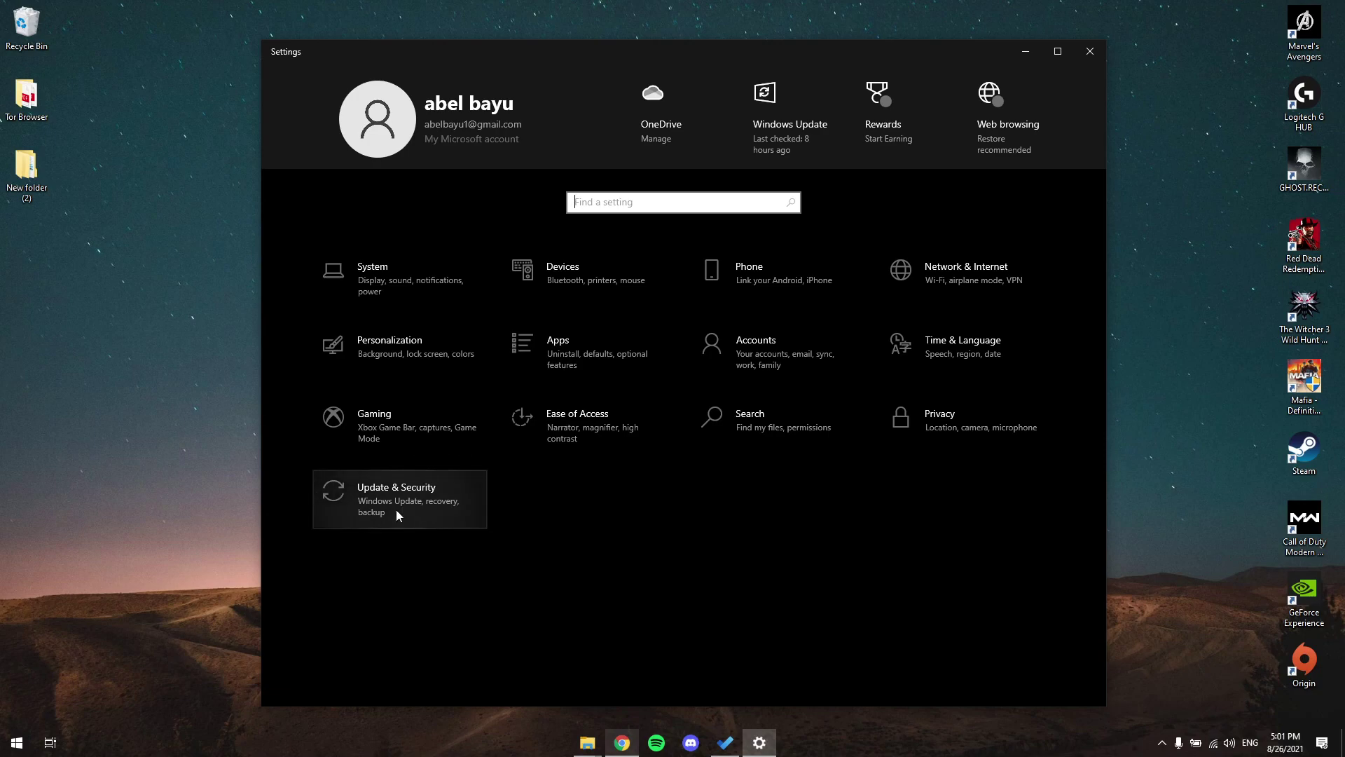
click(438, 503)
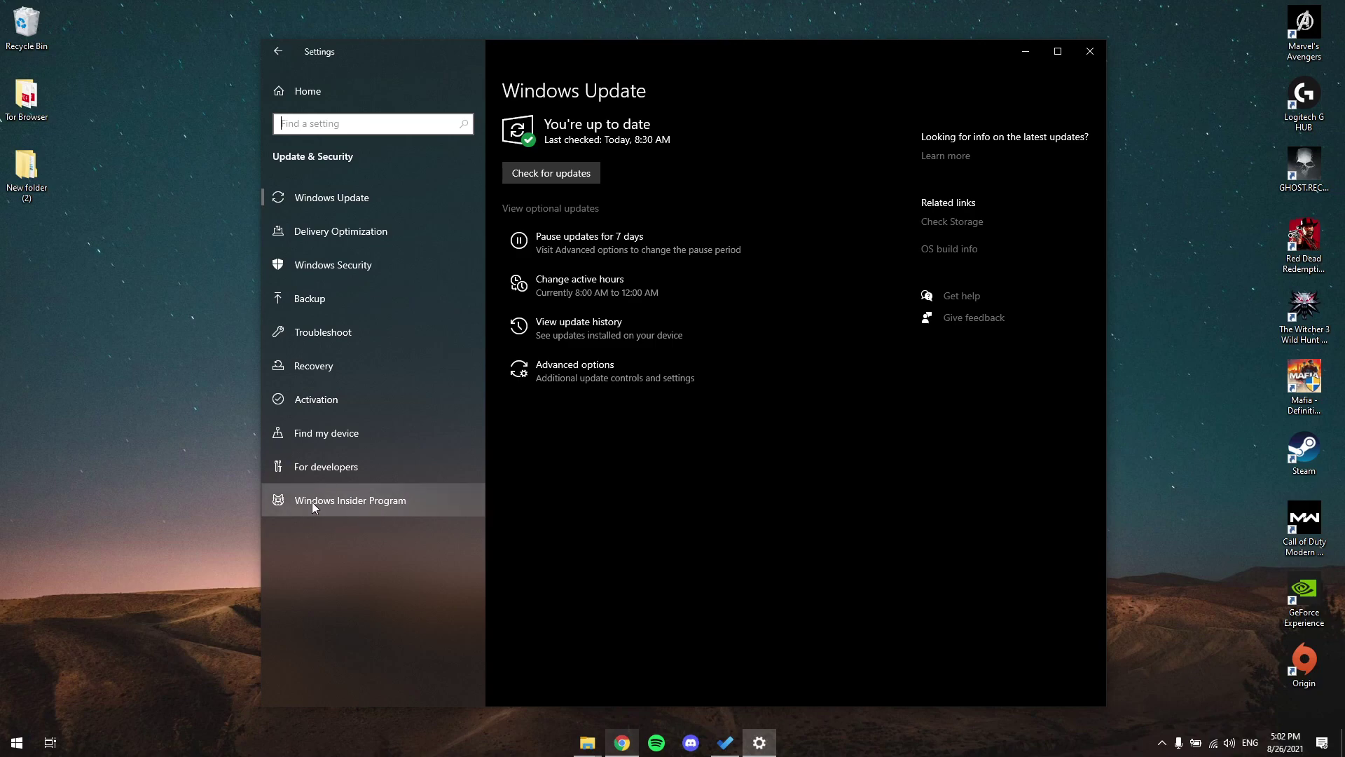
click(359, 506)
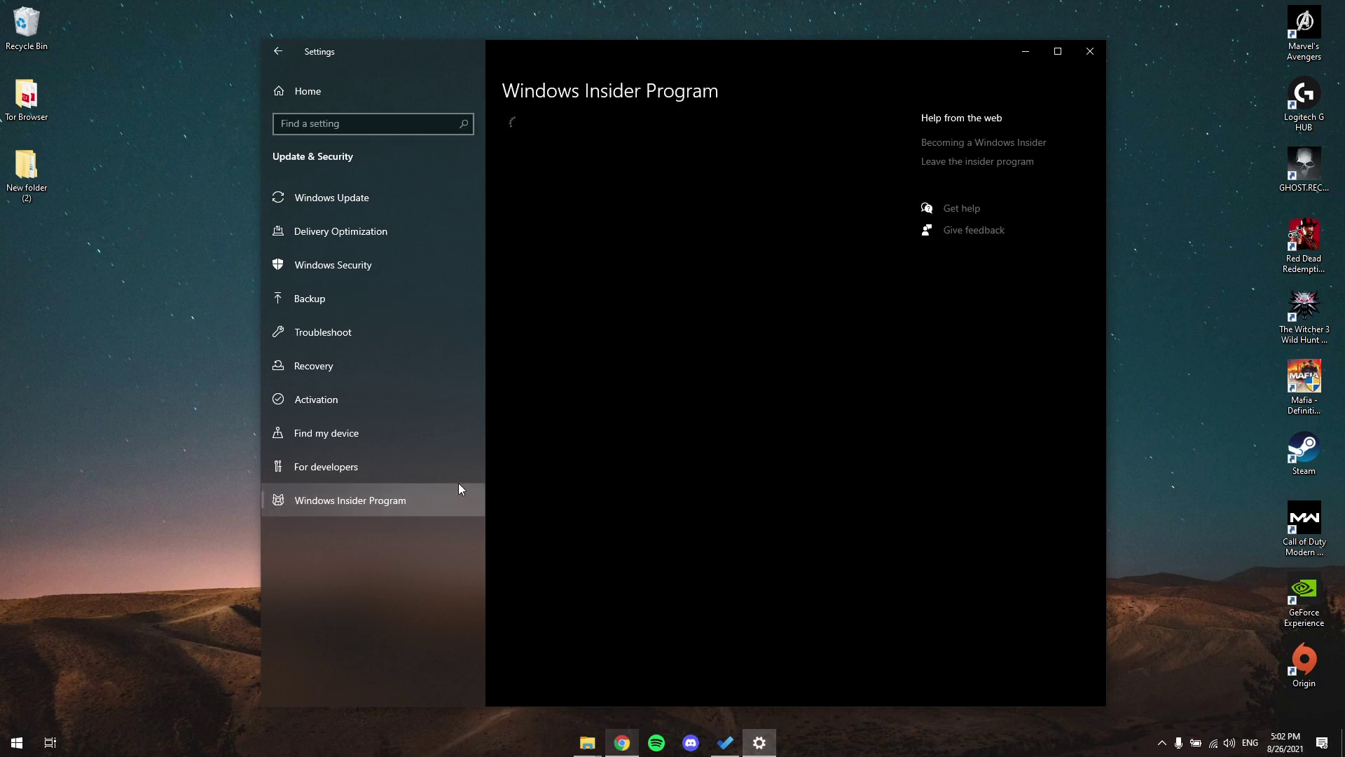
drag(646, 57, 608, 49)
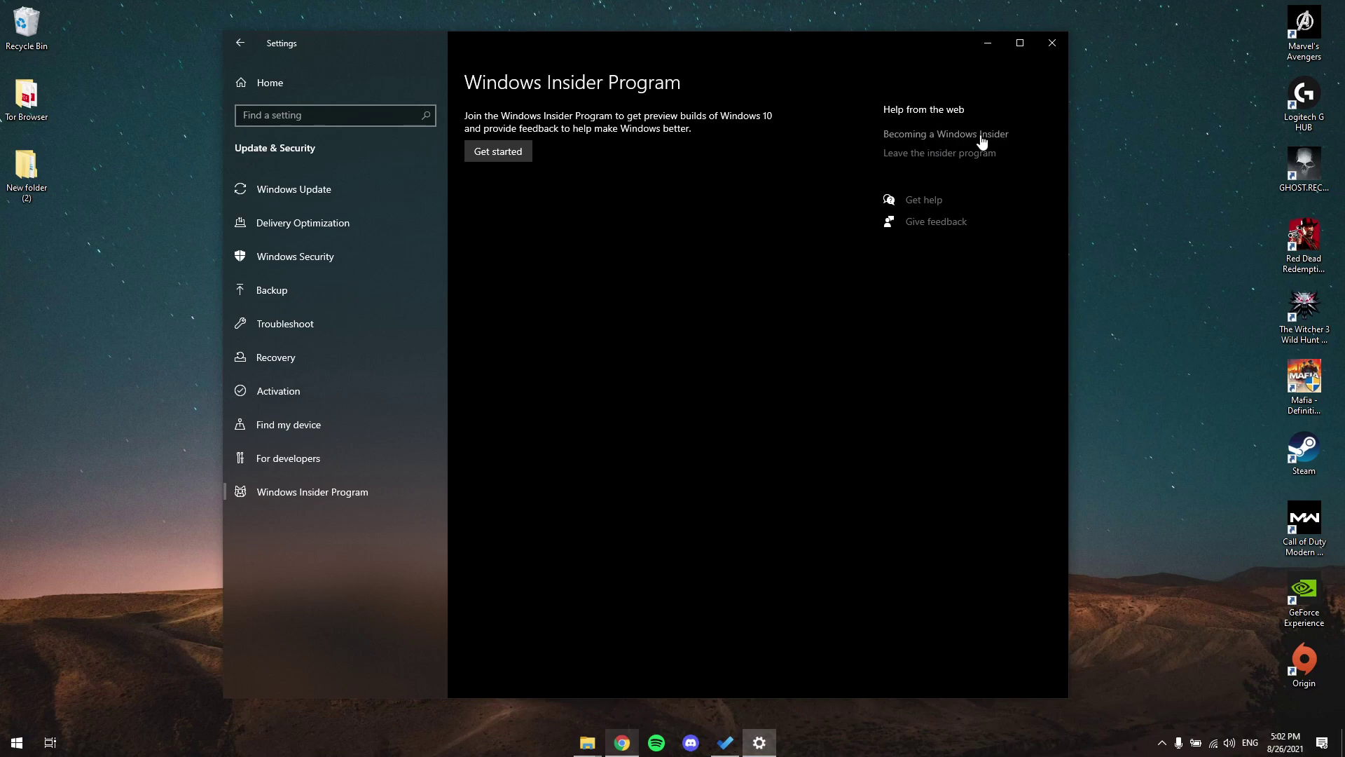
Step: Follow the Becoming a Windows Insider link and register for the Windows Insider Program, accepting the agreement terms
click(952, 135)
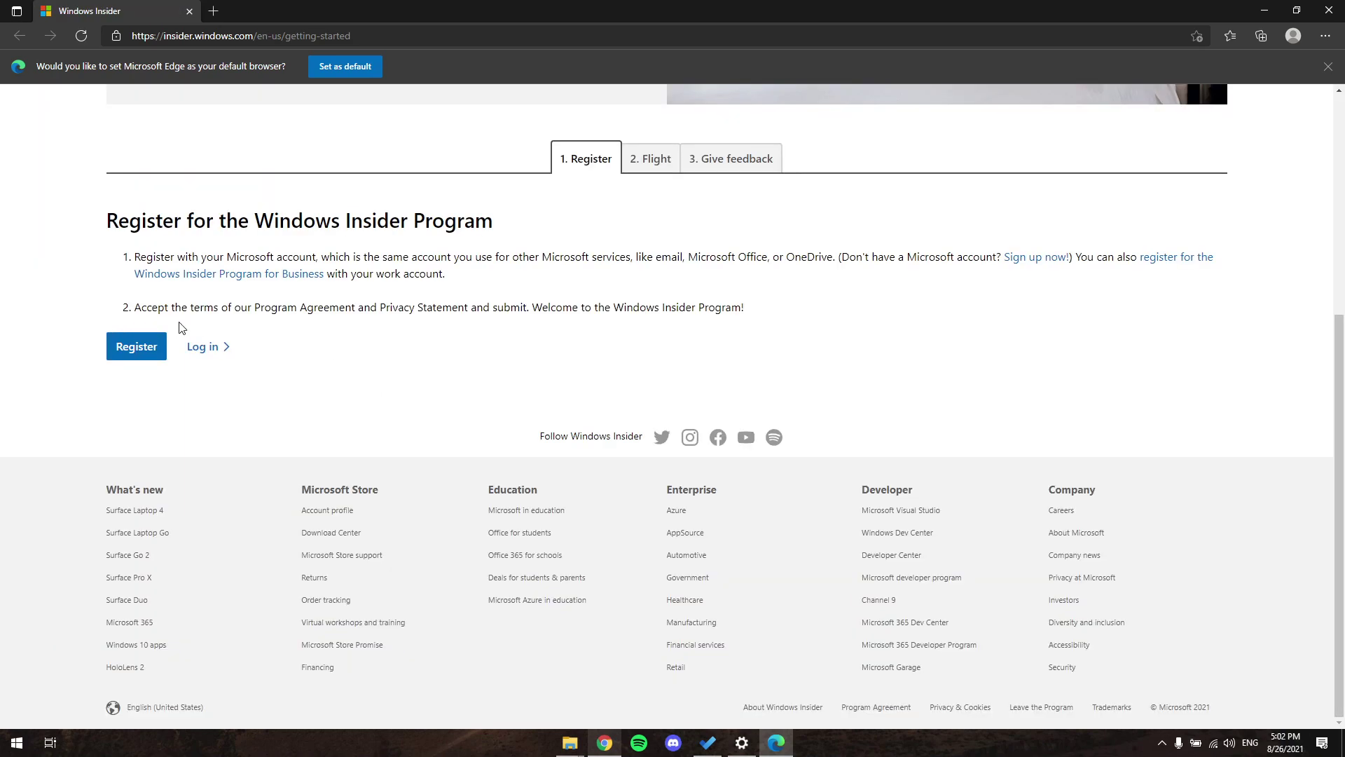
click(133, 351)
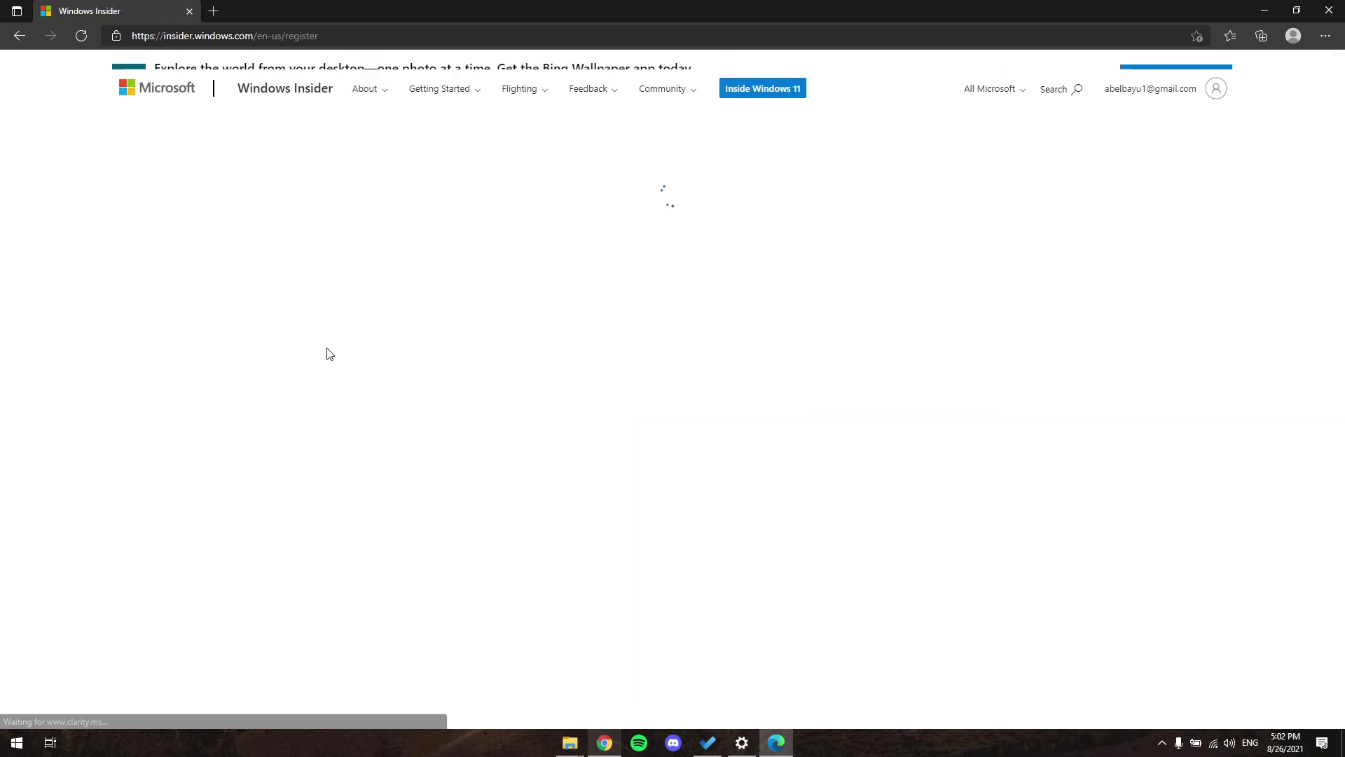
scroll(364, 351, down, 2)
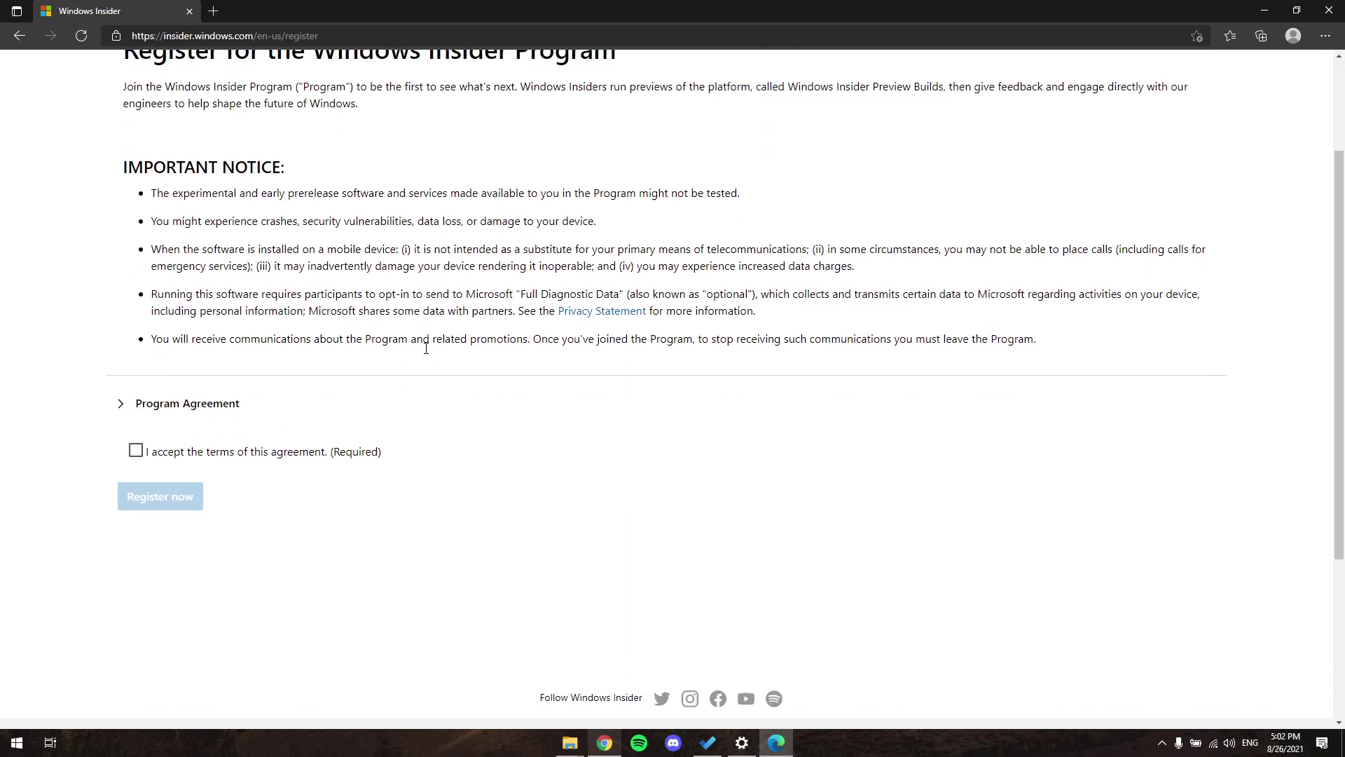
scroll(375, 353, up, 2)
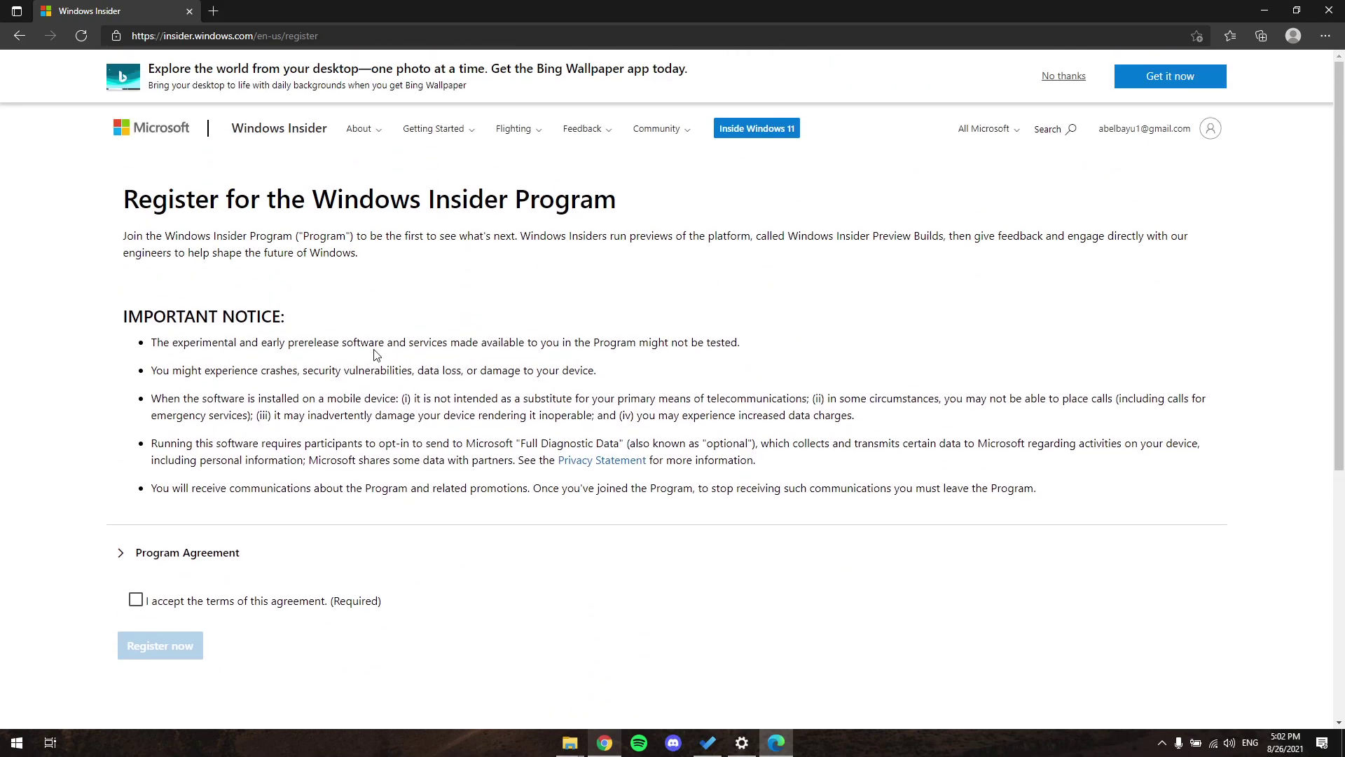
scroll(375, 353, down, 3)
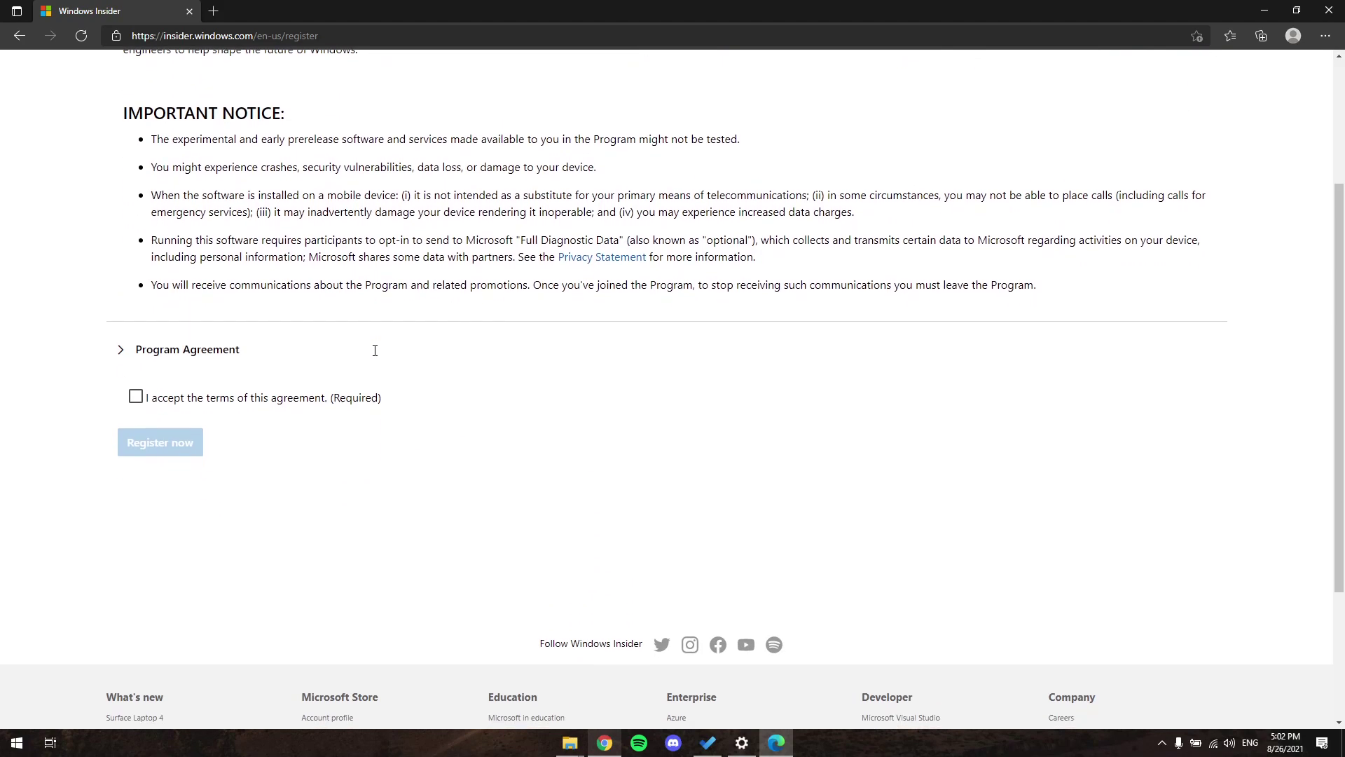
click(136, 397)
click(182, 441)
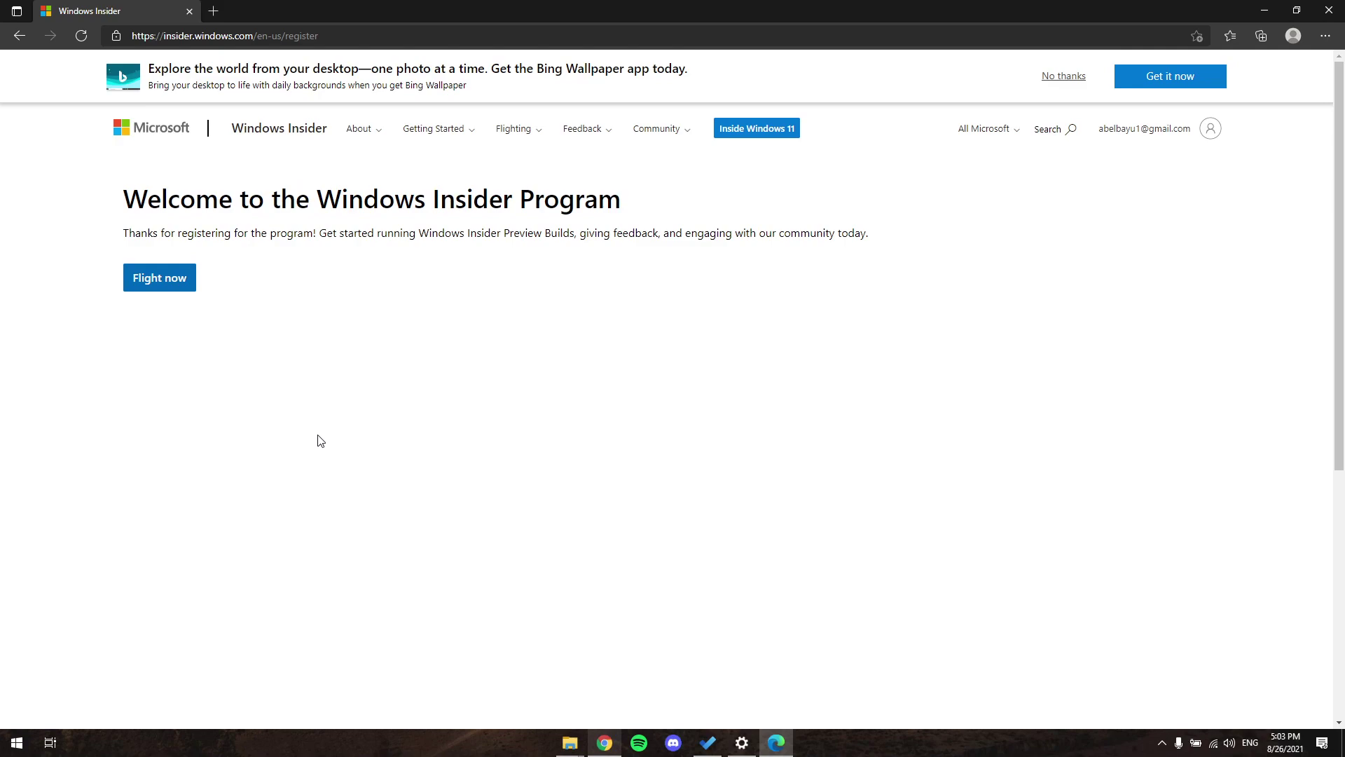
Step: Open the flighting guide on the Windows Insider site and review its preparation and installation instructions
click(1148, 133)
click(166, 287)
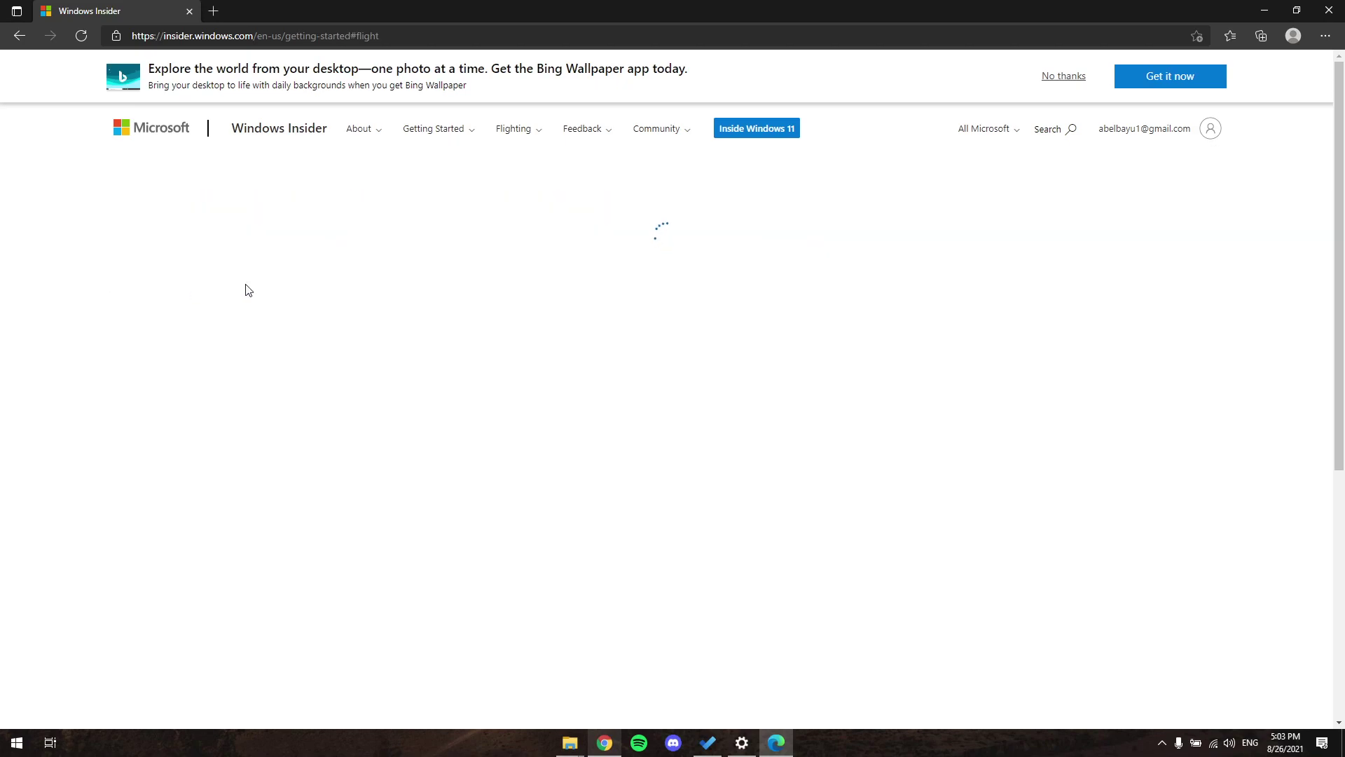
scroll(444, 318, down, 9)
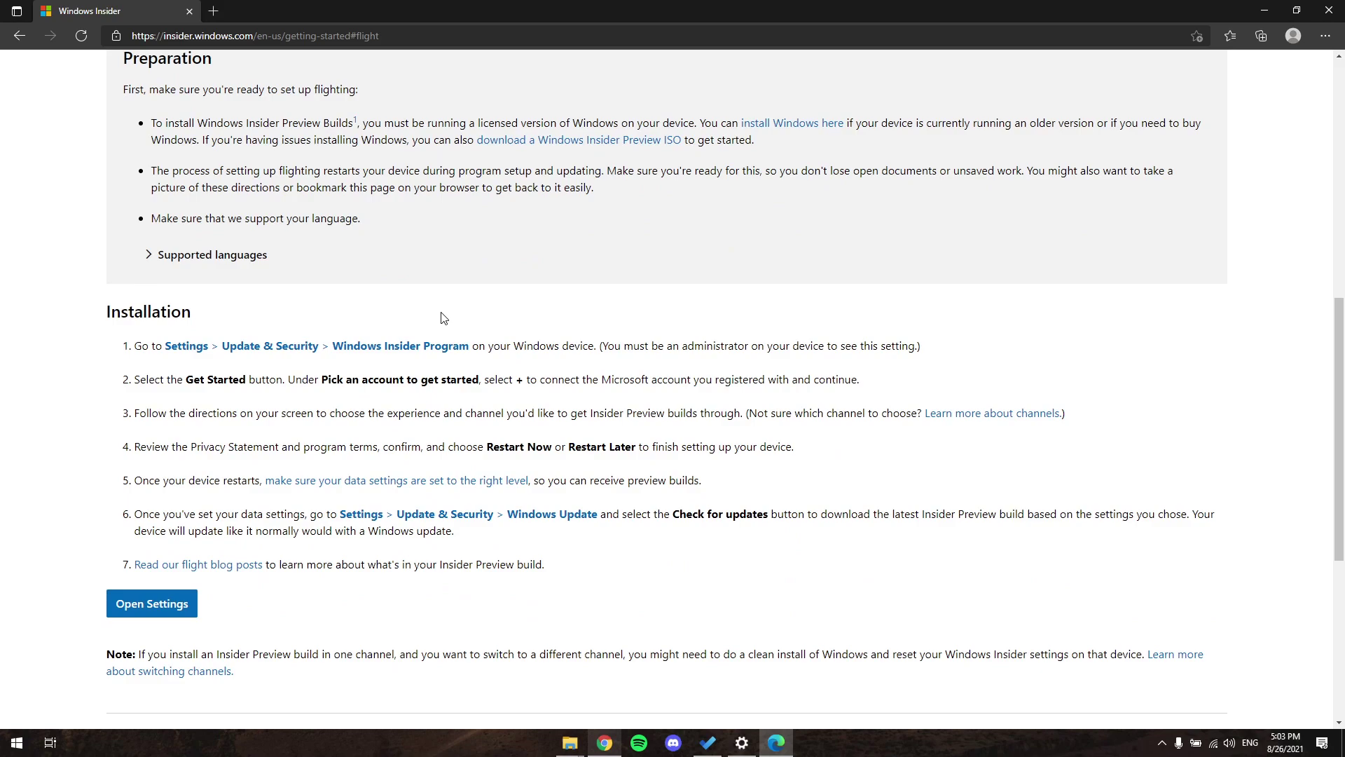
scroll(444, 318, down, 2)
scroll(366, 435, down, 2)
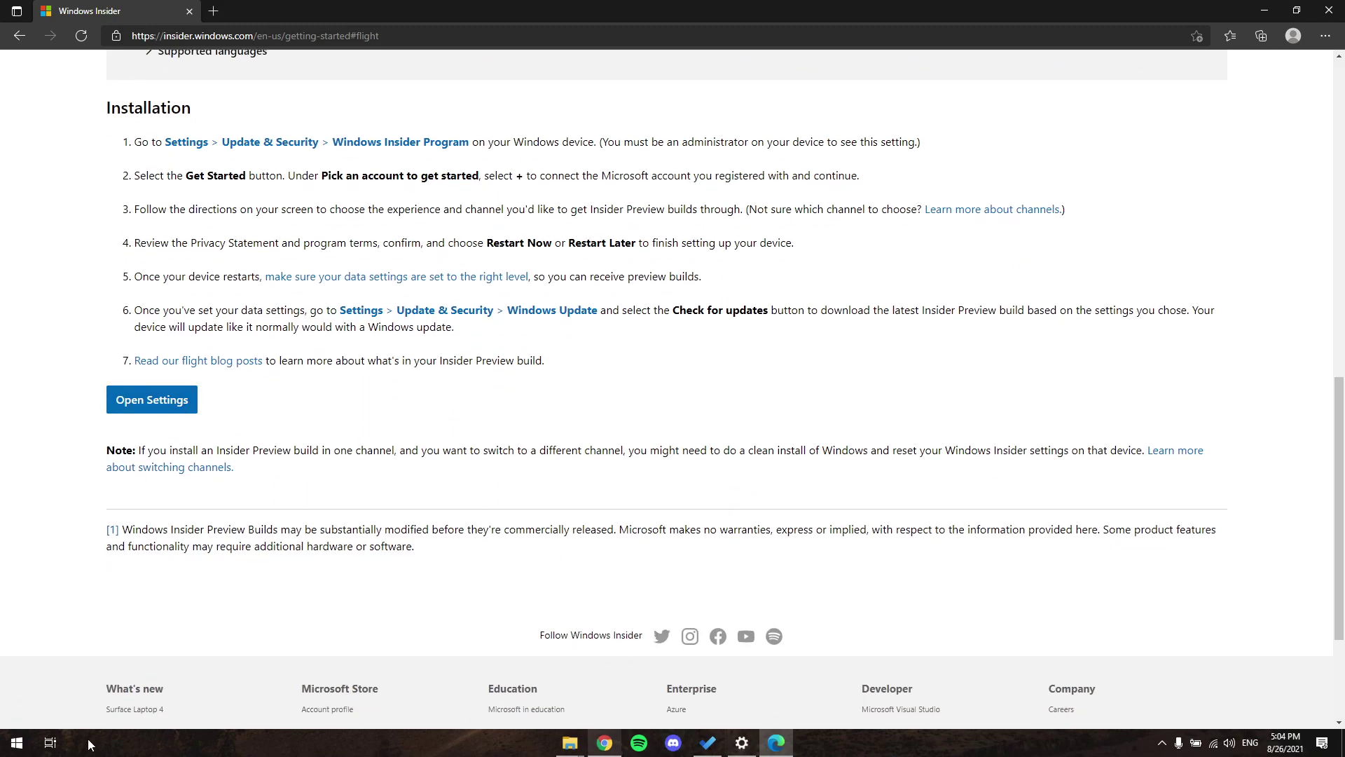
Step: Open the Windows Insider settings from the guide, get started, and link the suggested Microsoft account
click(131, 404)
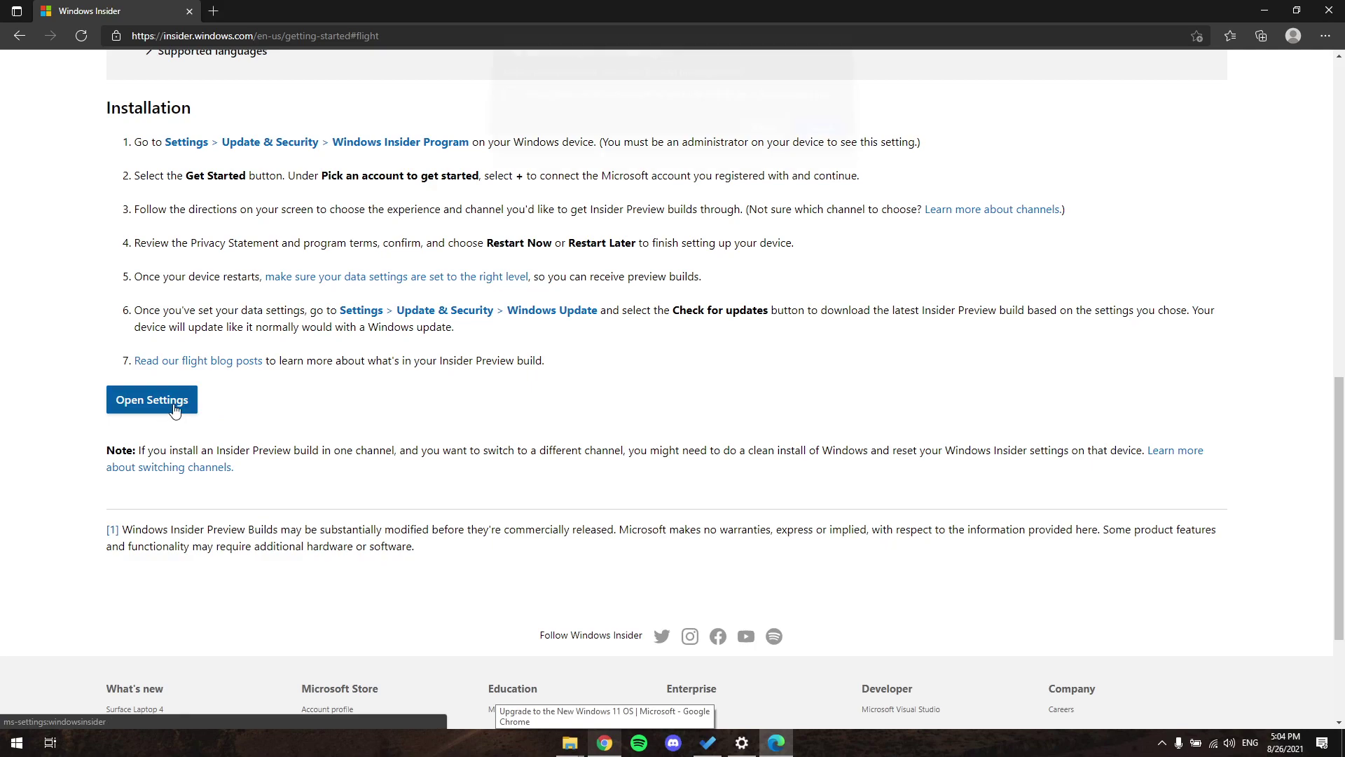
click(763, 139)
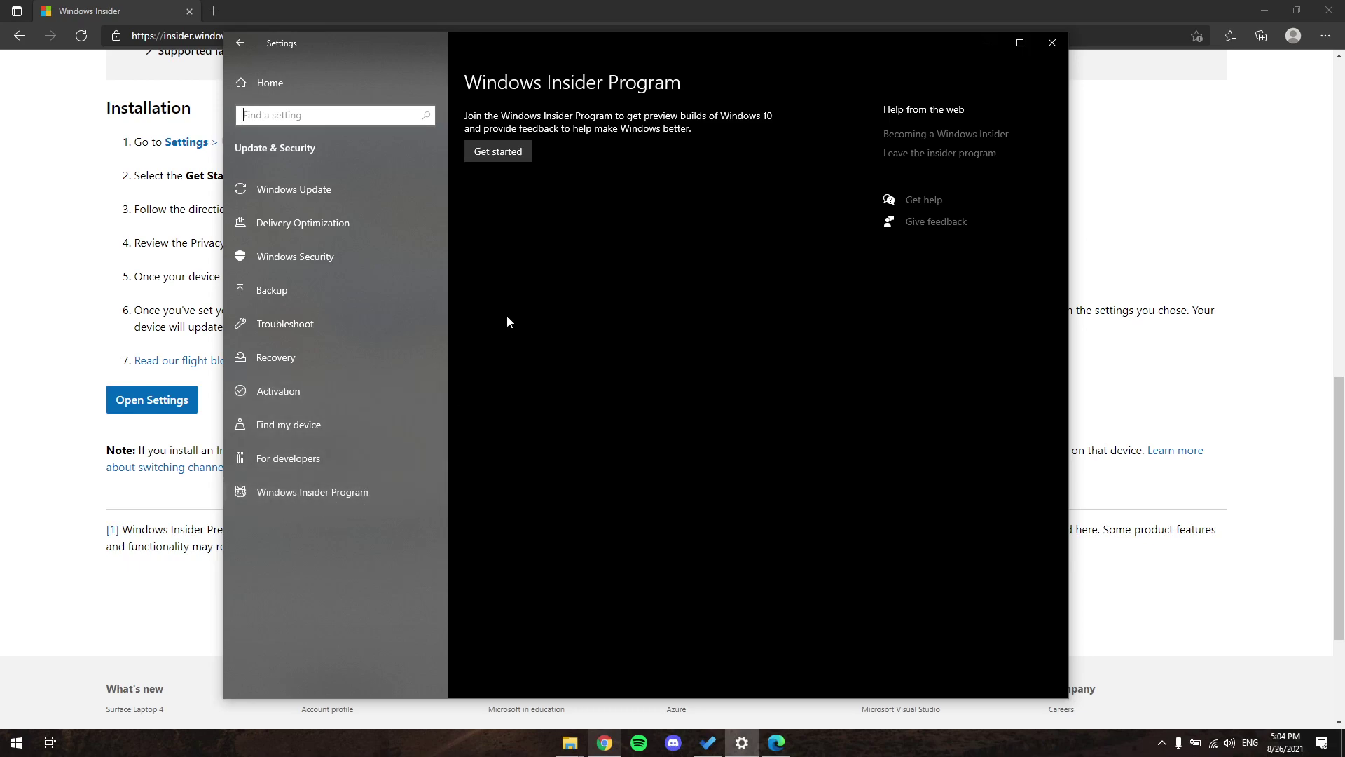
click(516, 150)
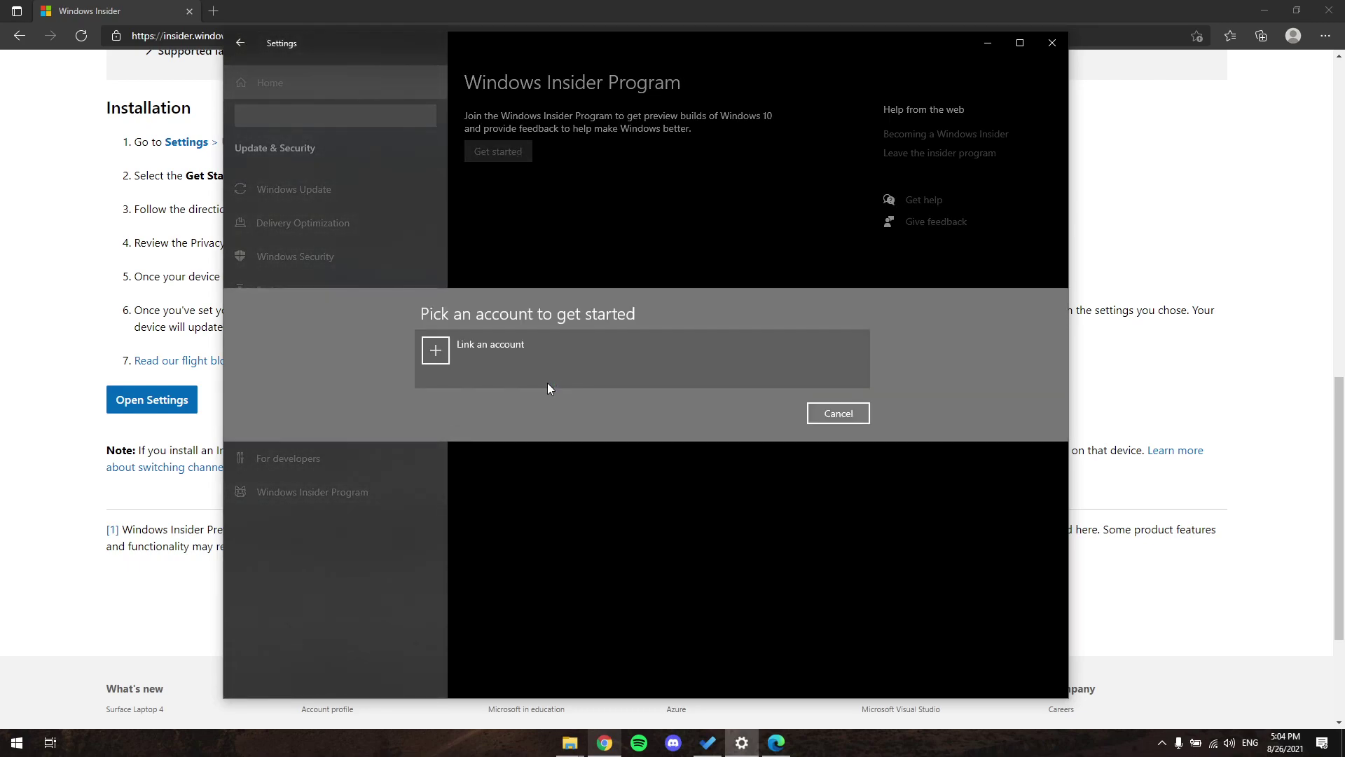
click(443, 350)
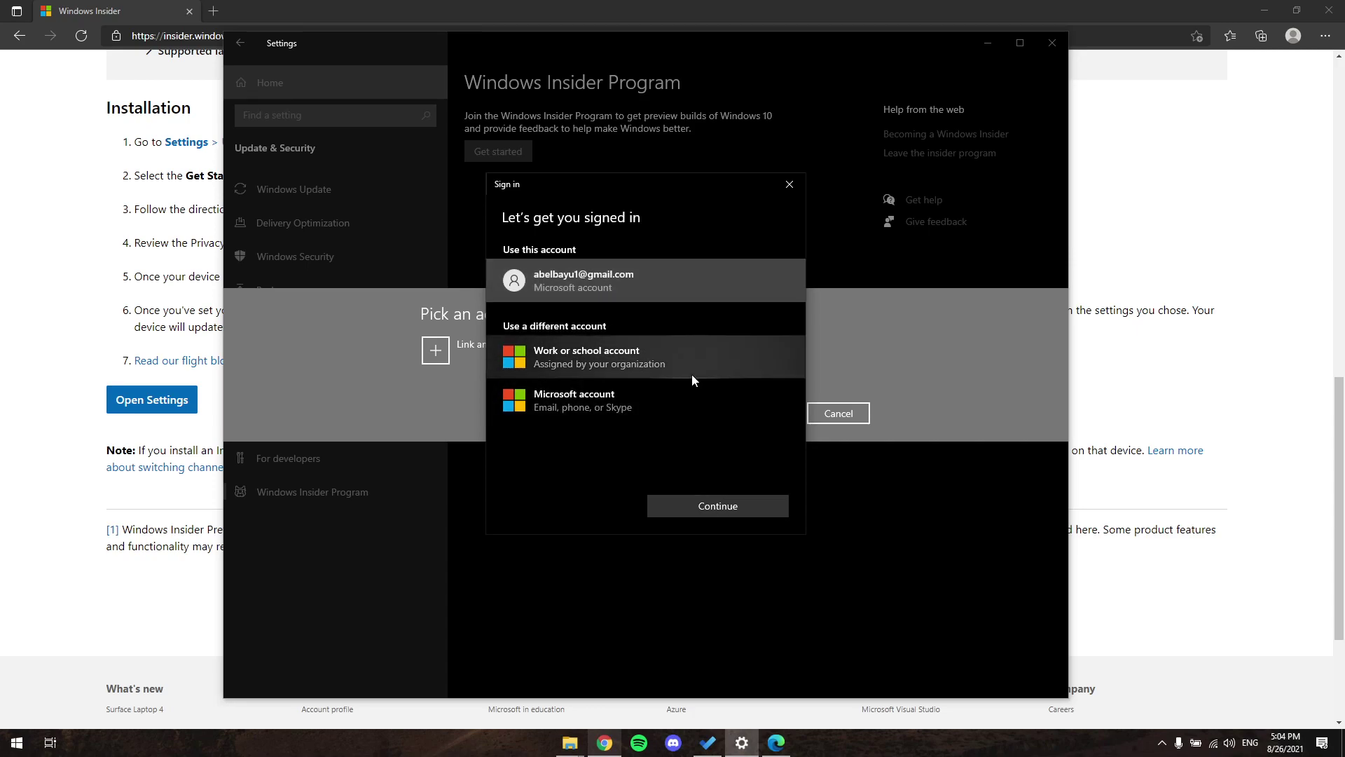
click(720, 506)
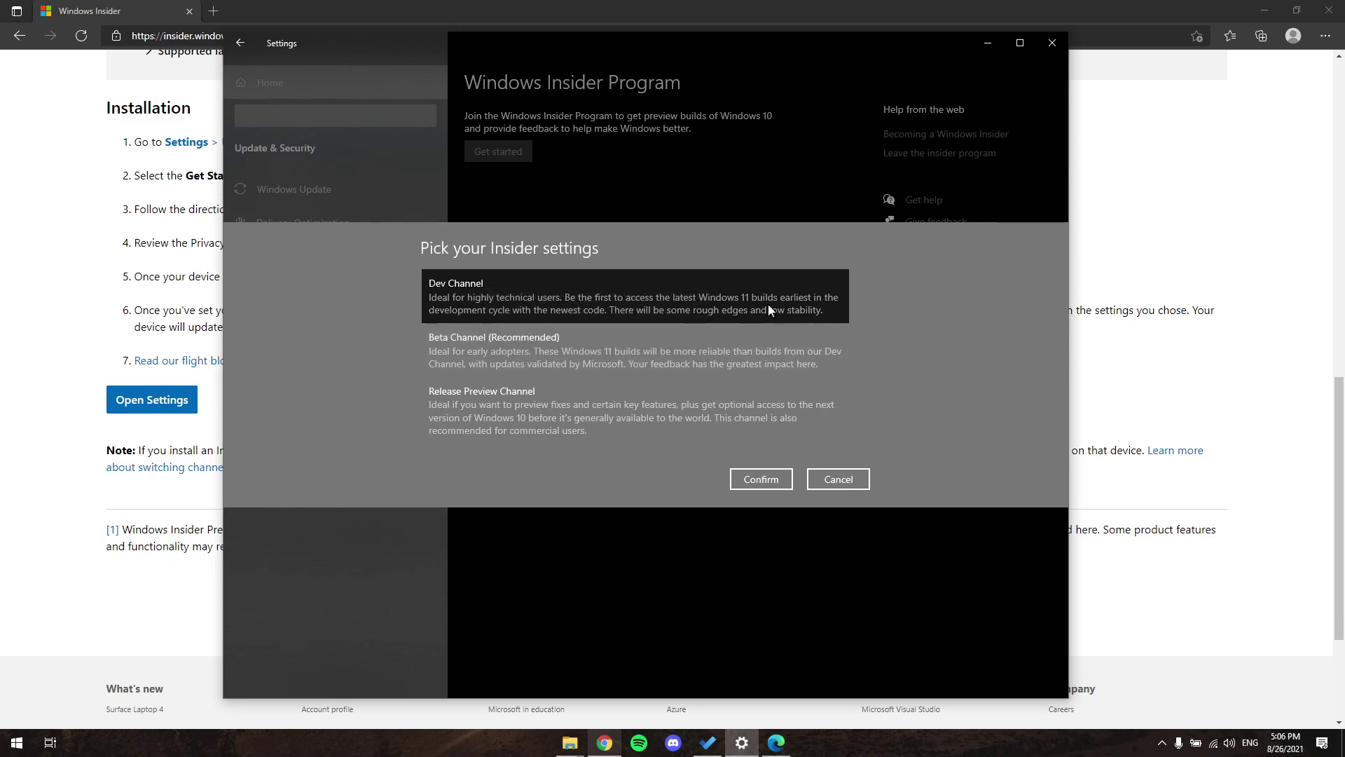
Step: Choose the Beta Channel (Recommended) for Insider builds and confirm the program's privacy statement and agreement
click(598, 337)
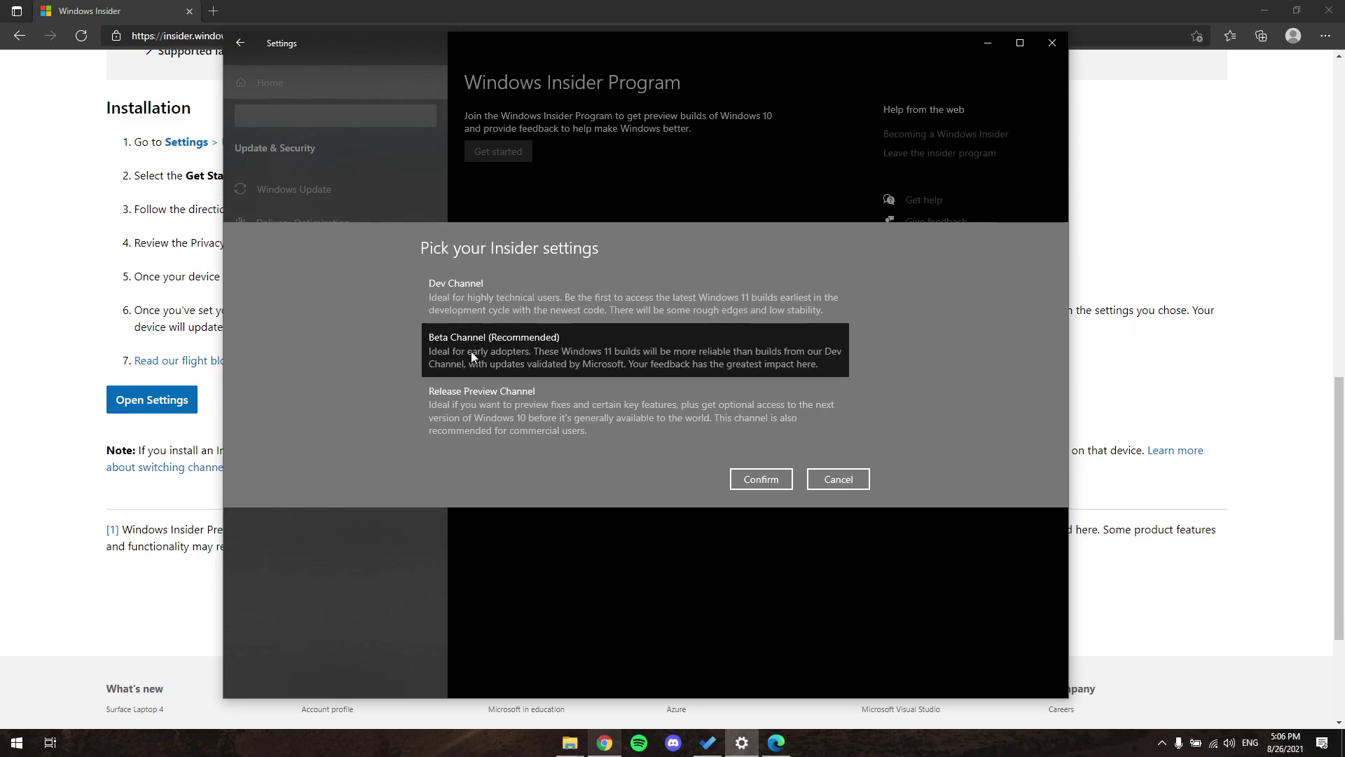
click(753, 480)
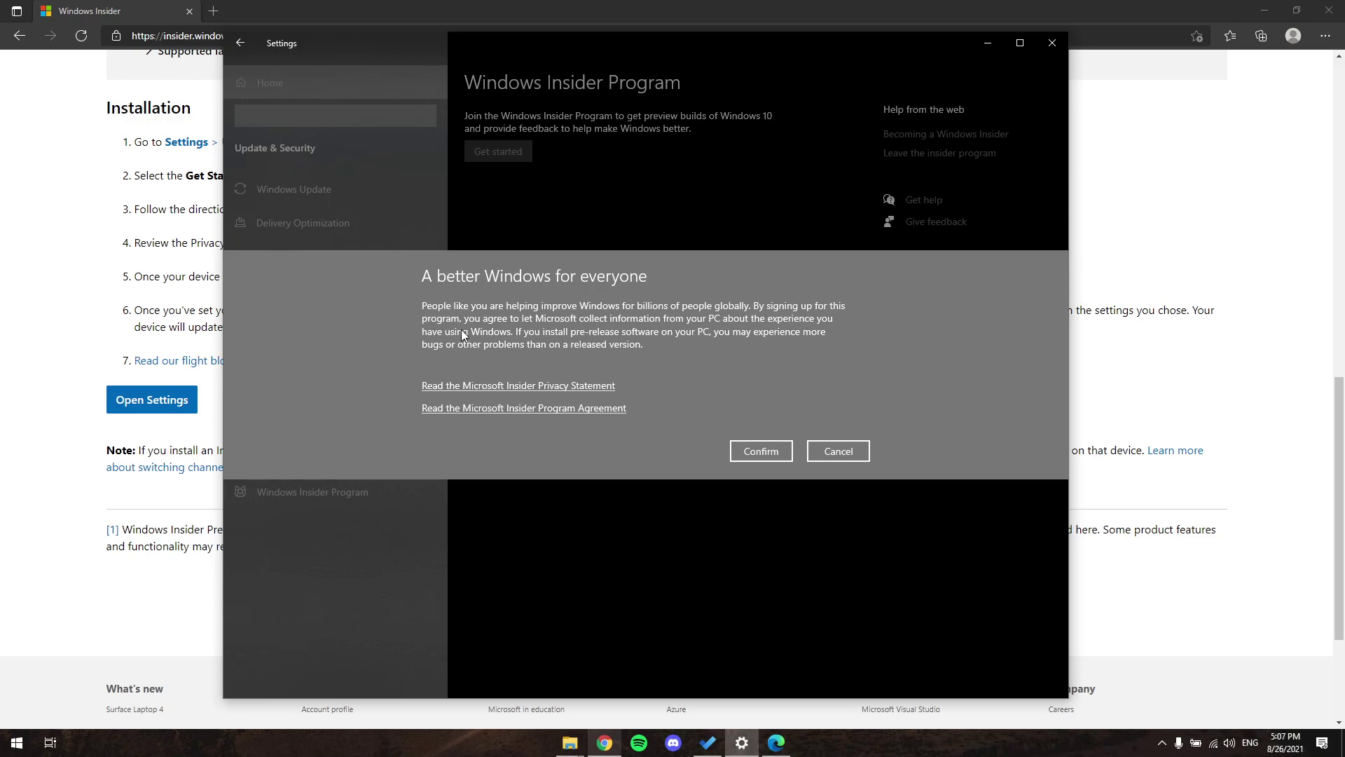
click(760, 452)
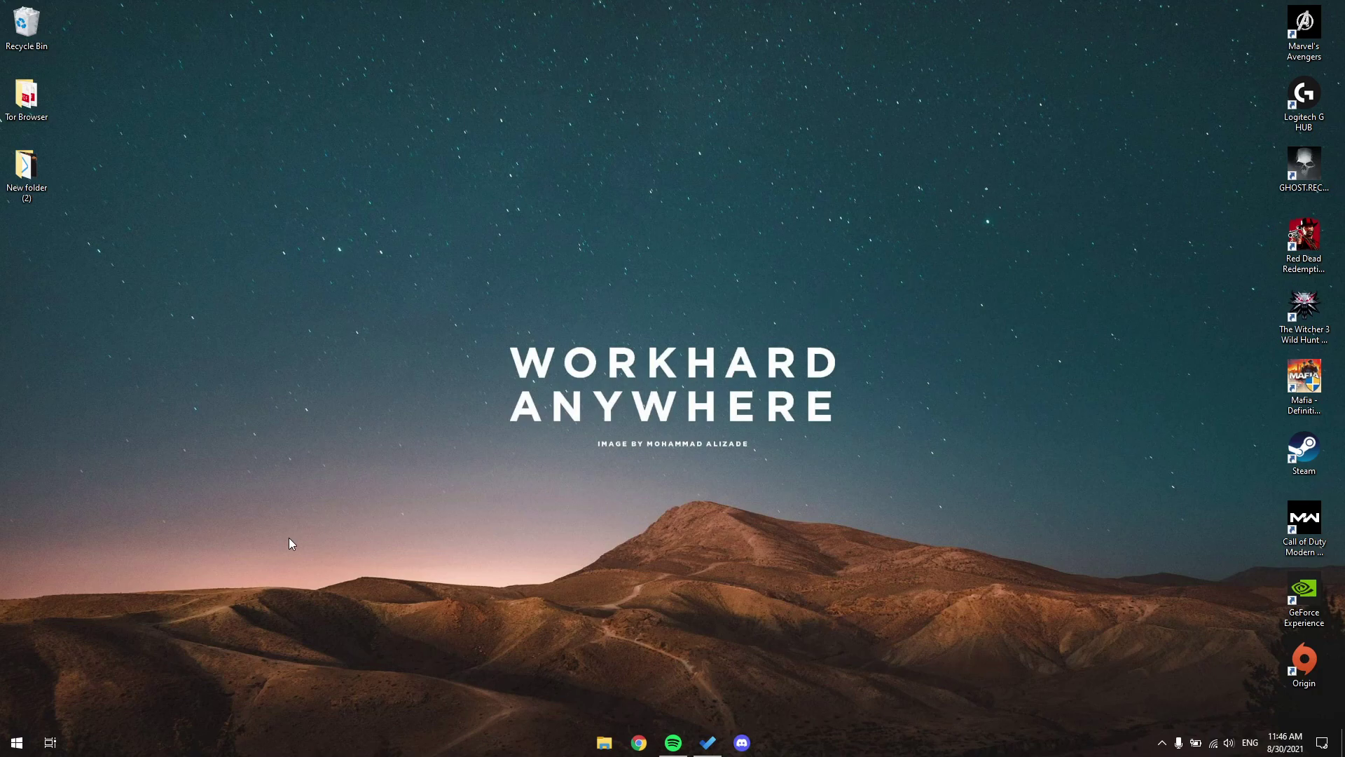
Step: Reopen the Windows Insider Program page in Settings and check the chosen channel and linked account
click(16, 742)
click(24, 687)
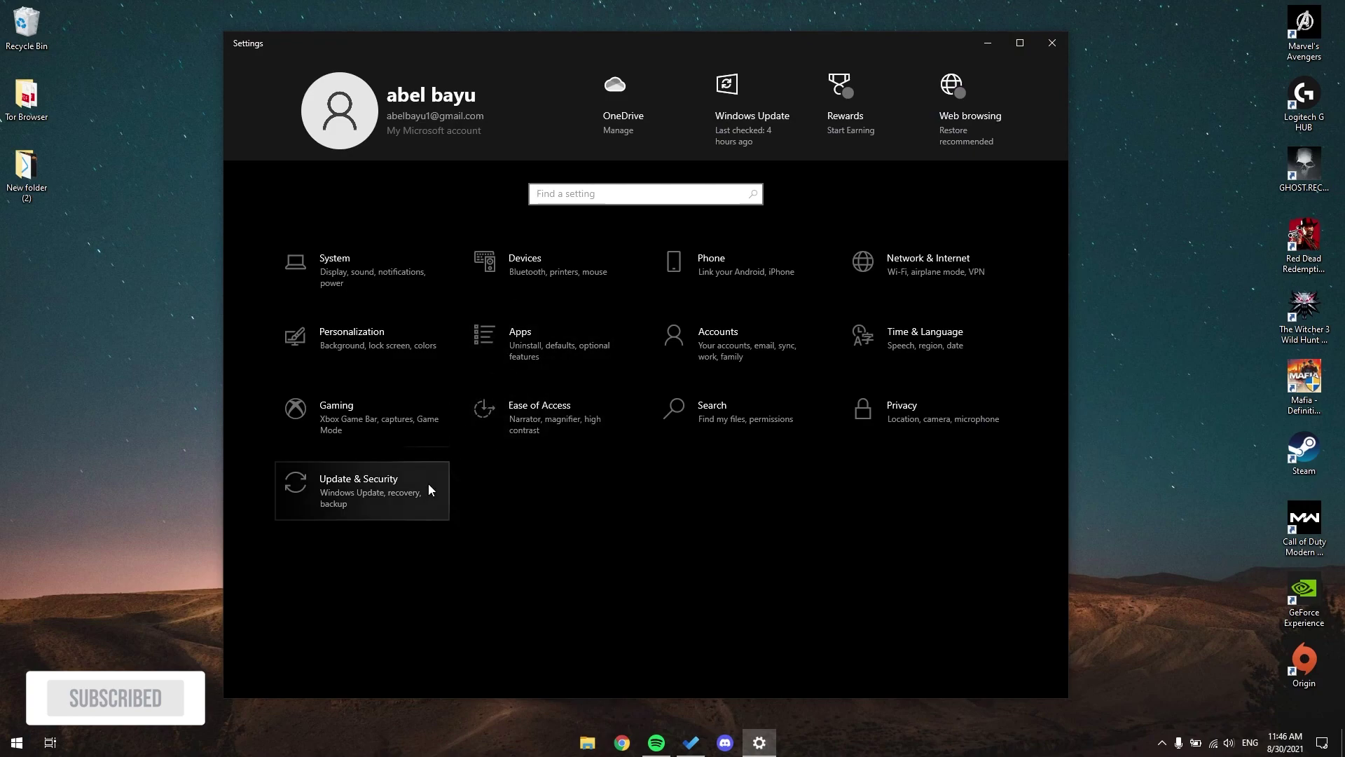
click(377, 490)
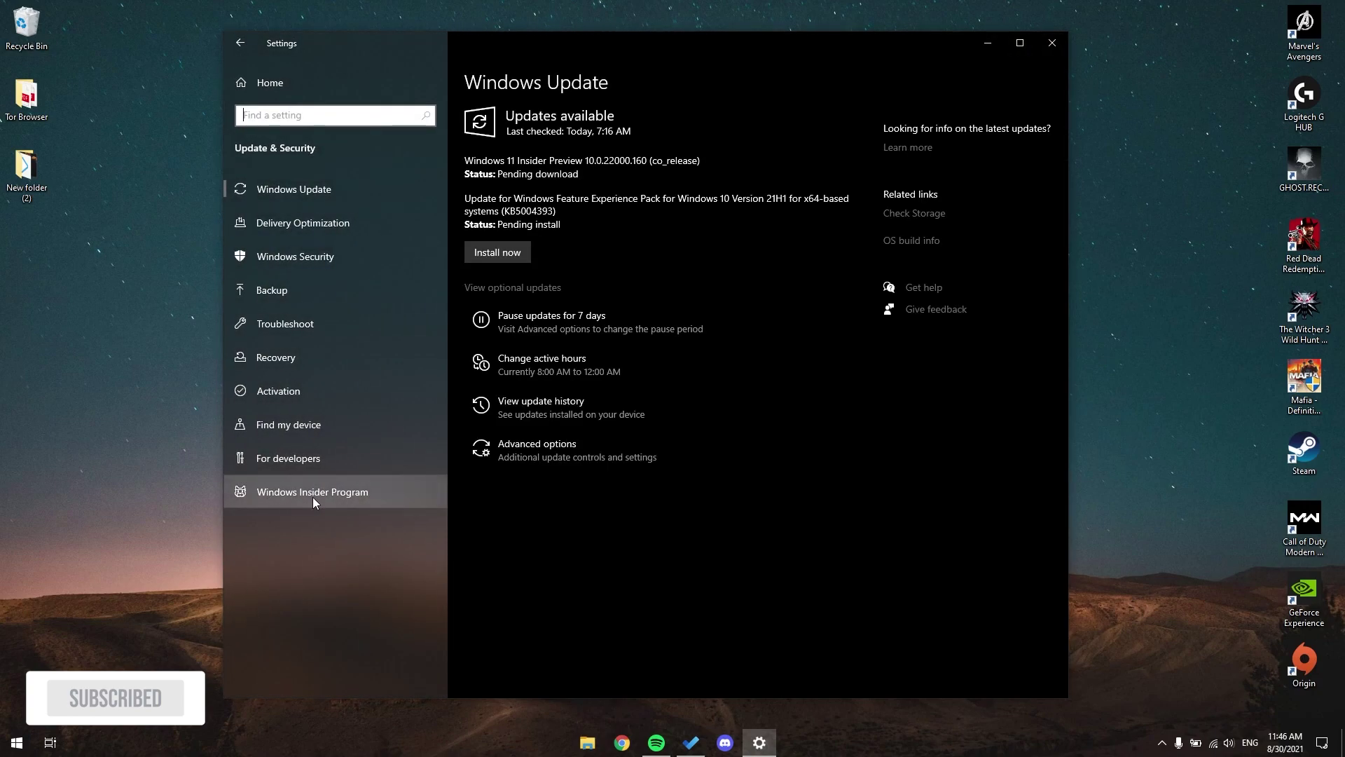
click(338, 495)
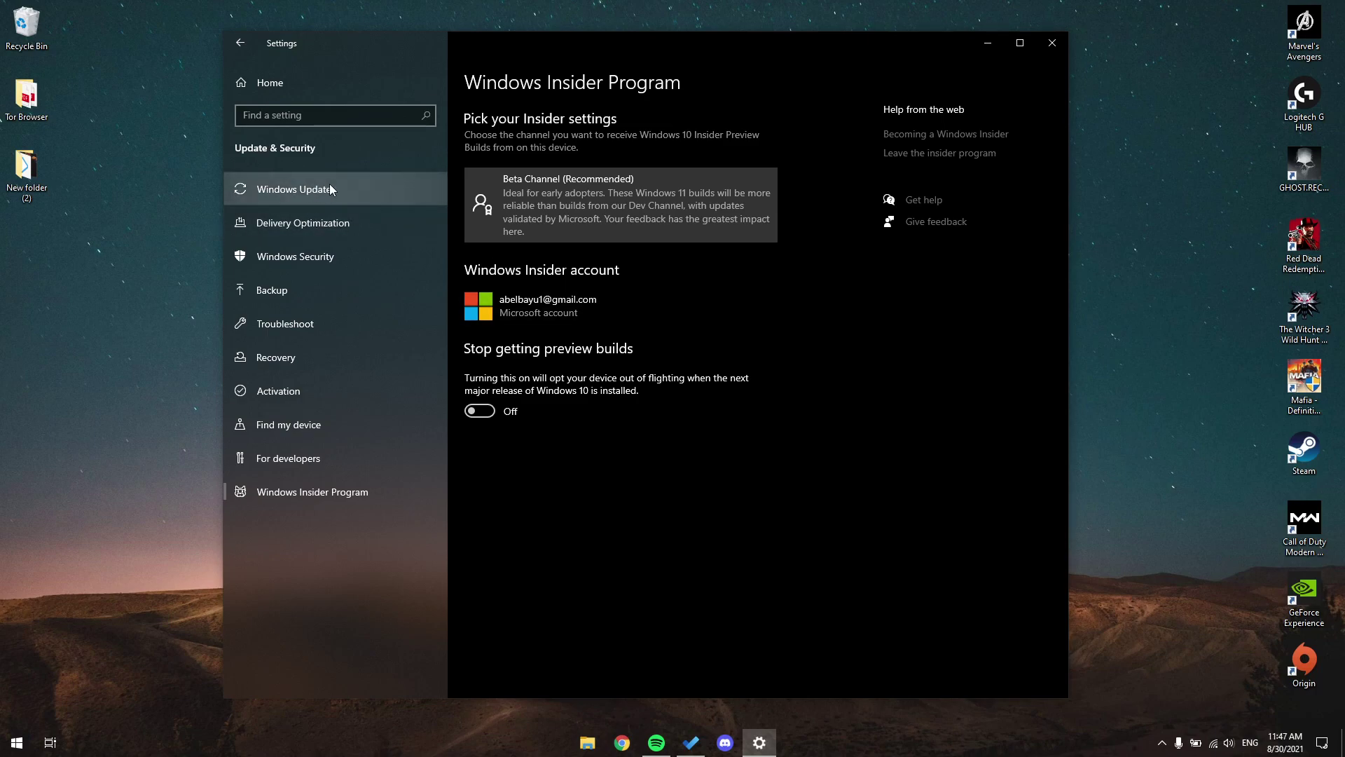
Step: Review the available updates in Windows Update and start installing them, including Windows 11 Insider Preview 10.0.22000.160 (co_release)
click(273, 187)
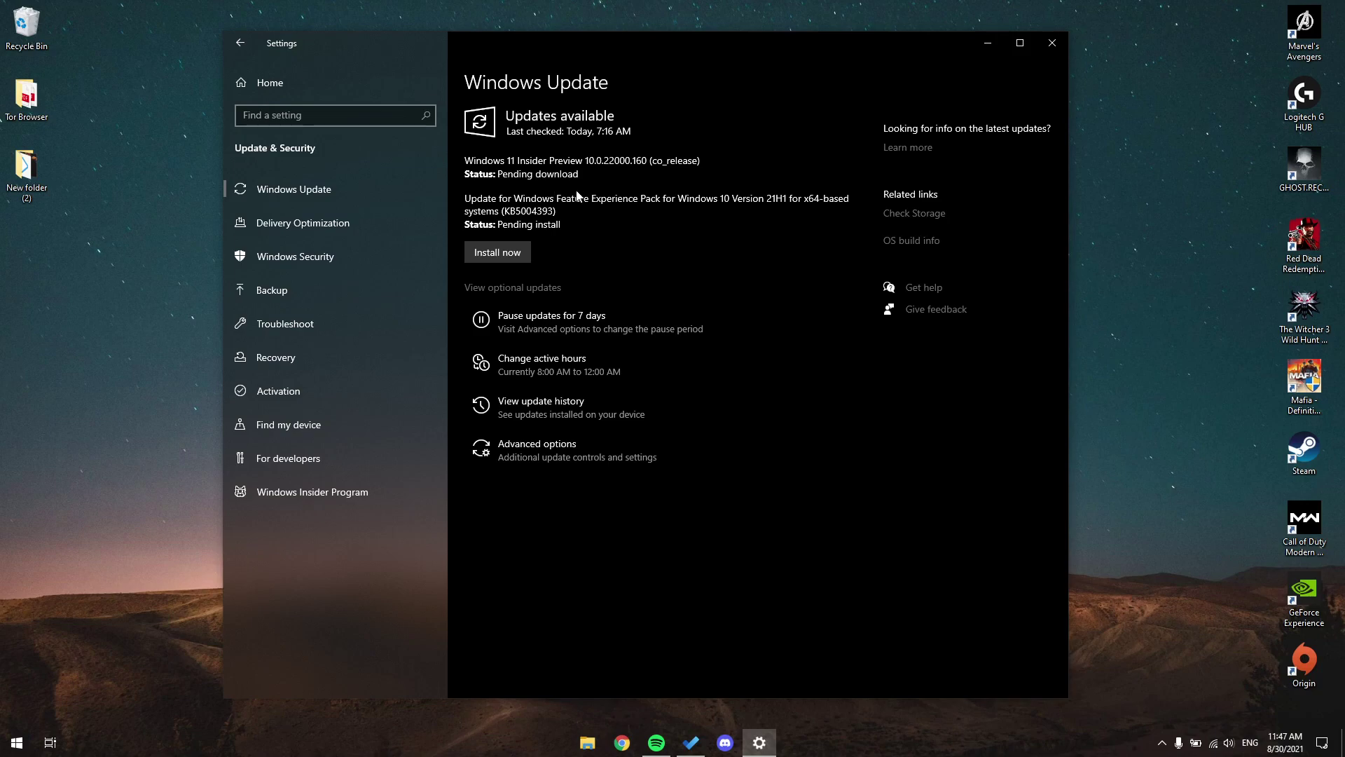
click(335, 116)
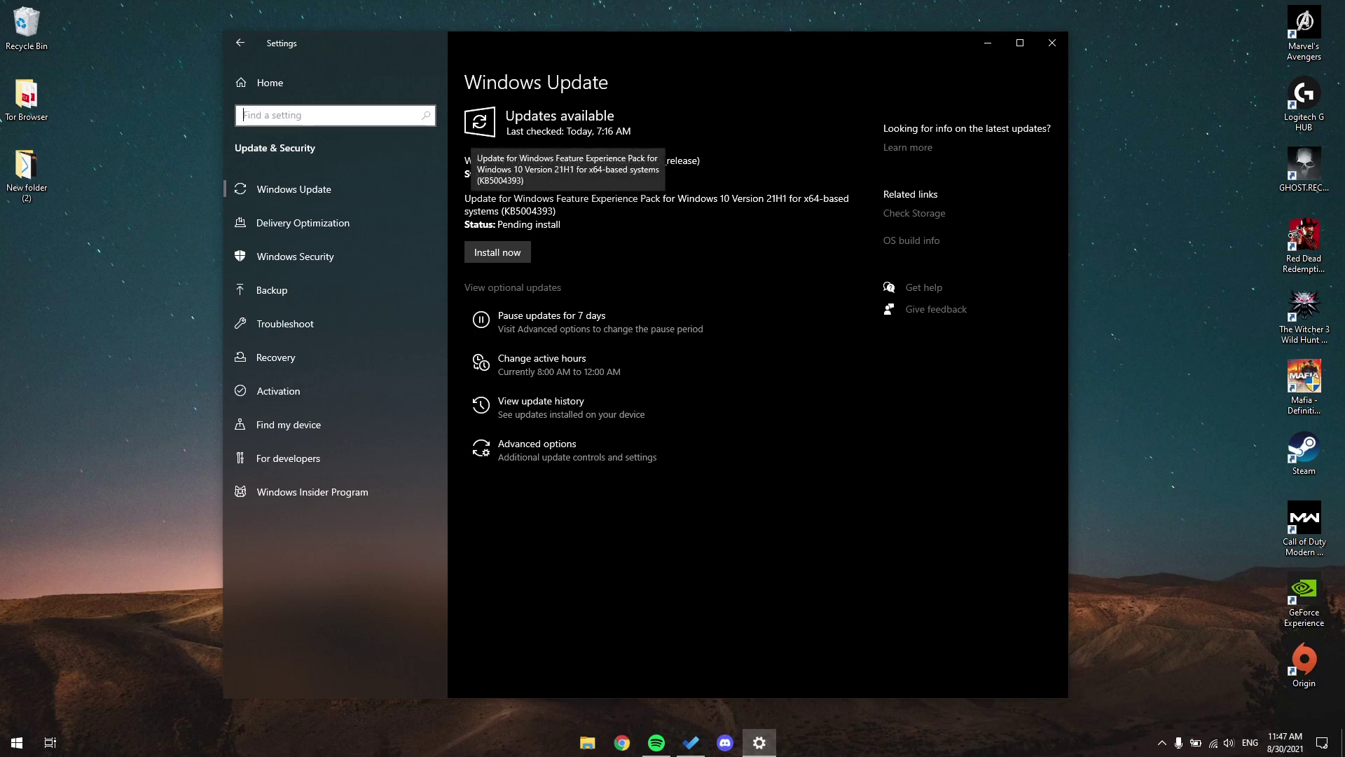
drag(466, 198, 556, 211)
click(498, 211)
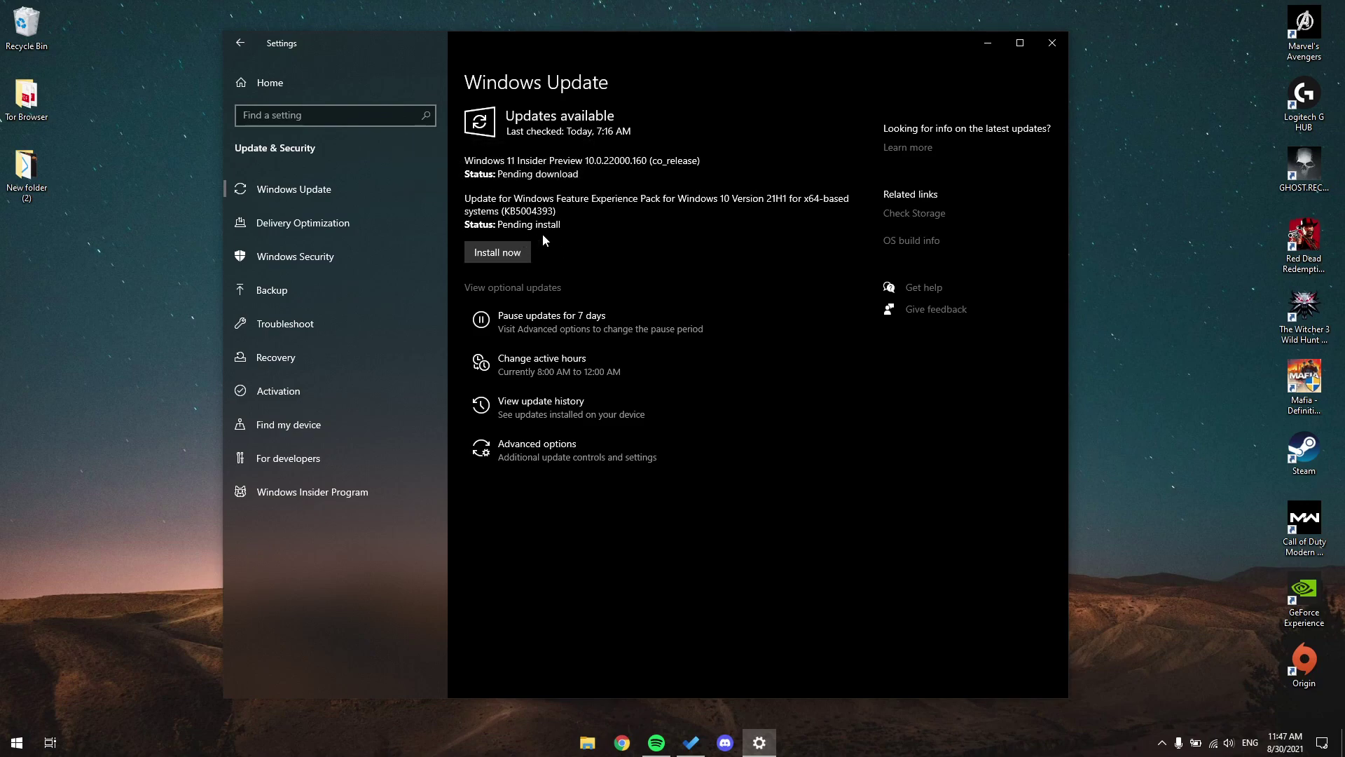
click(519, 252)
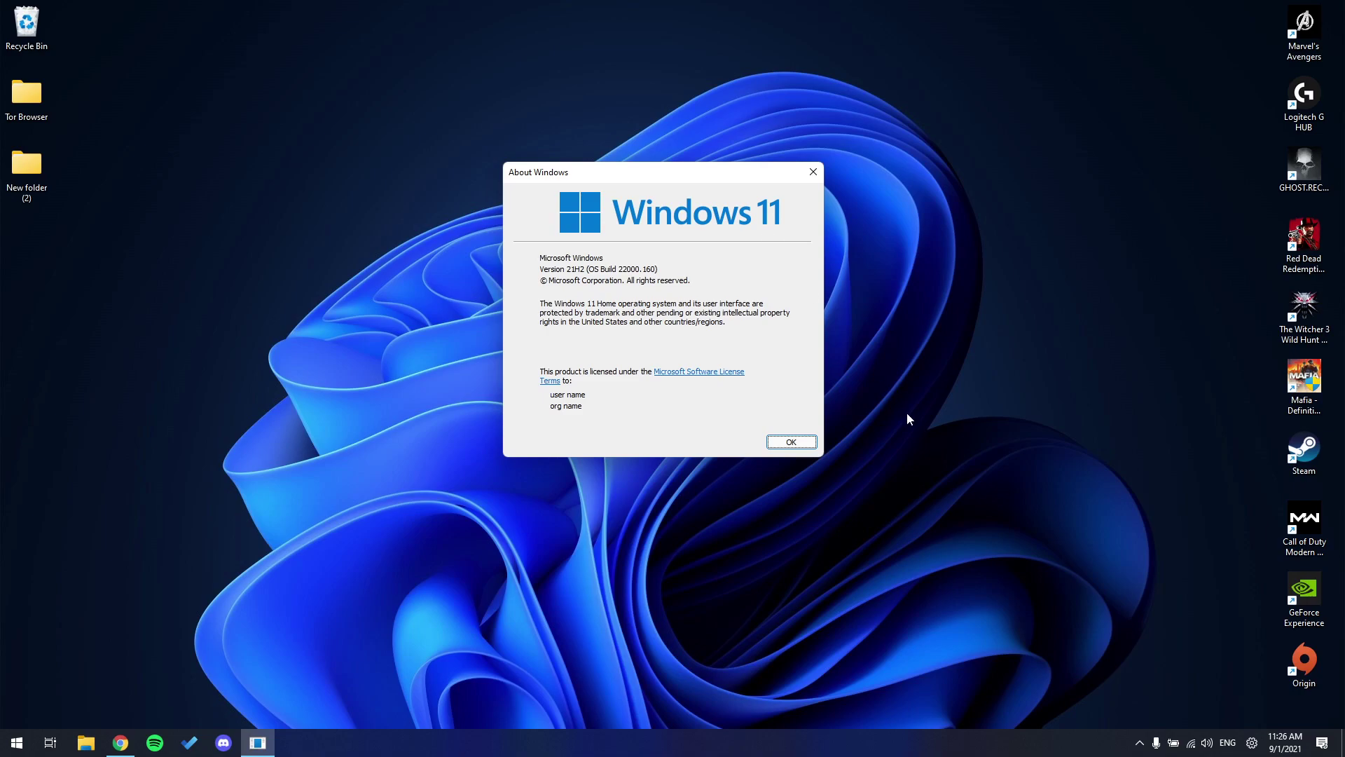
Step: Open the system's Recovery options in Settings by way of the advanced Windows Update options
click(1253, 745)
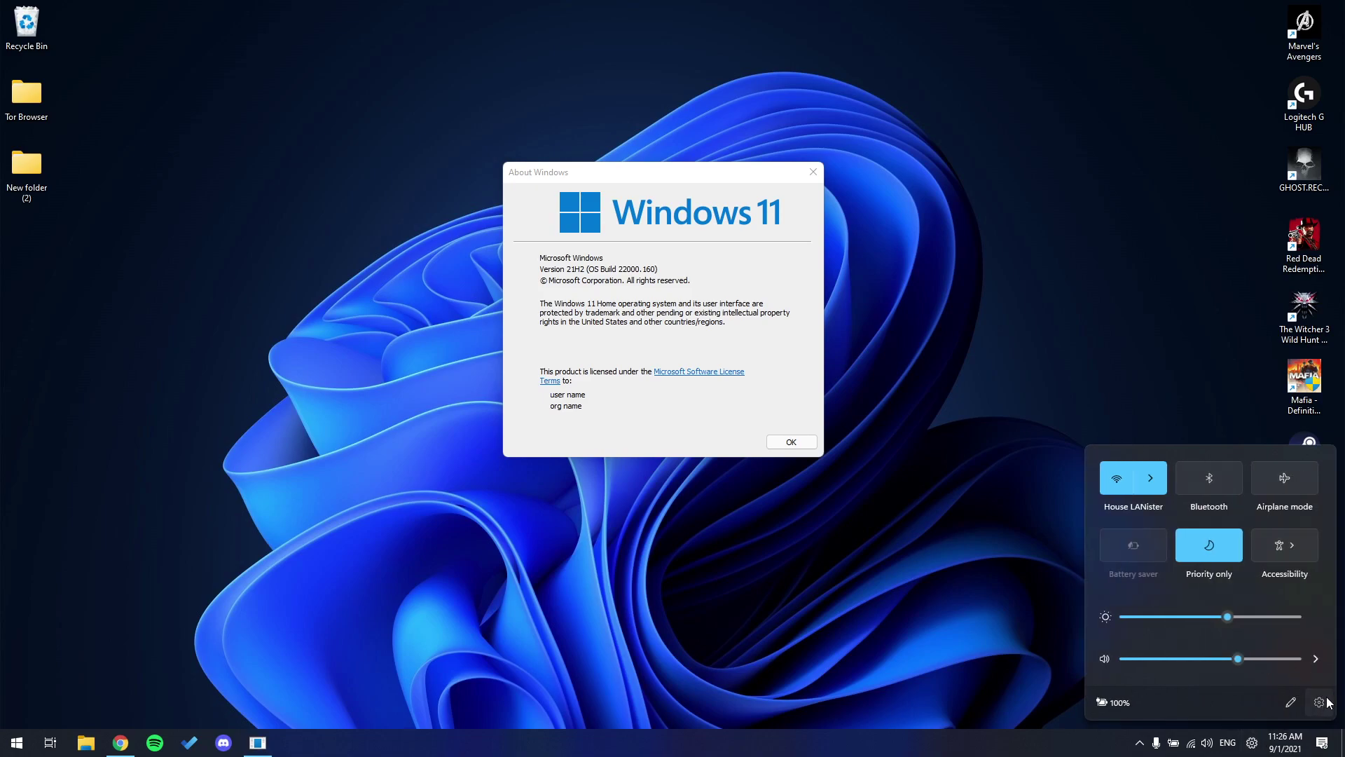
click(1319, 703)
drag(760, 60, 721, 61)
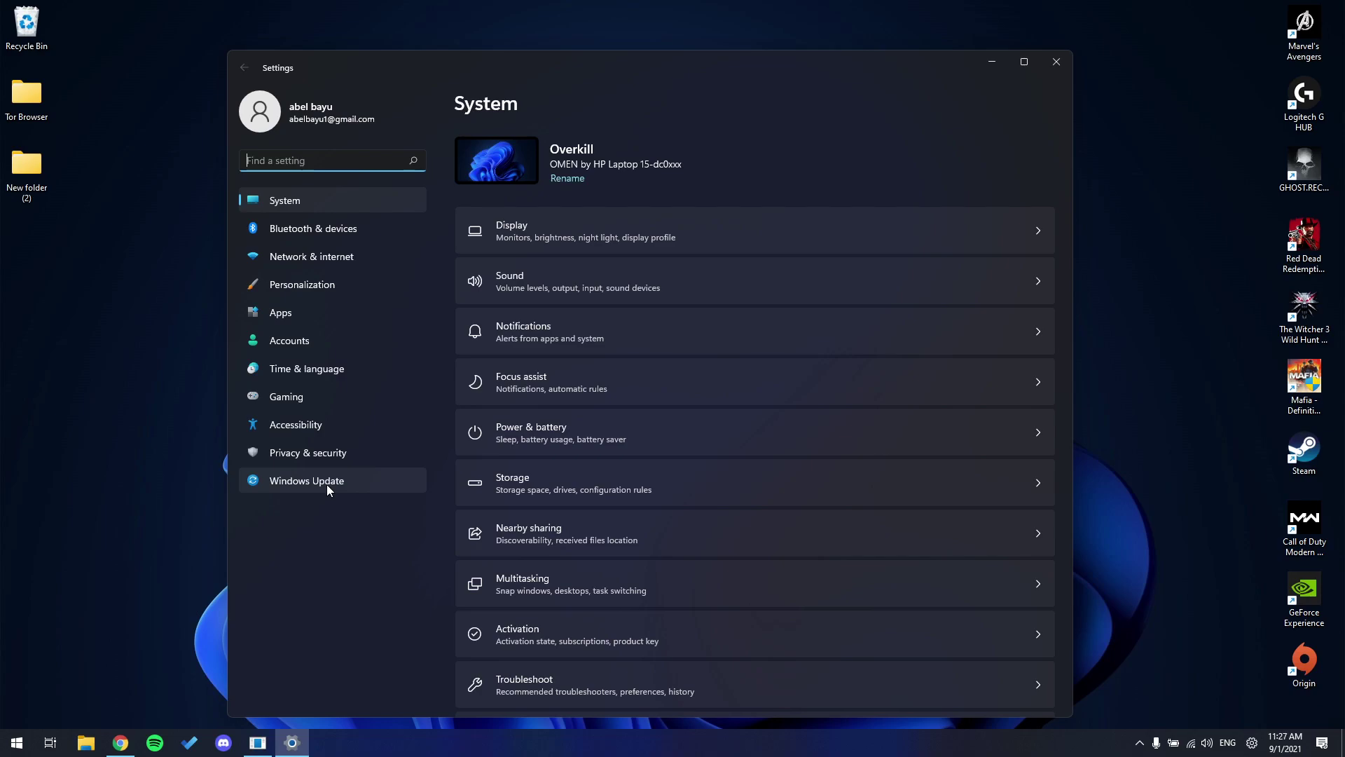
click(327, 484)
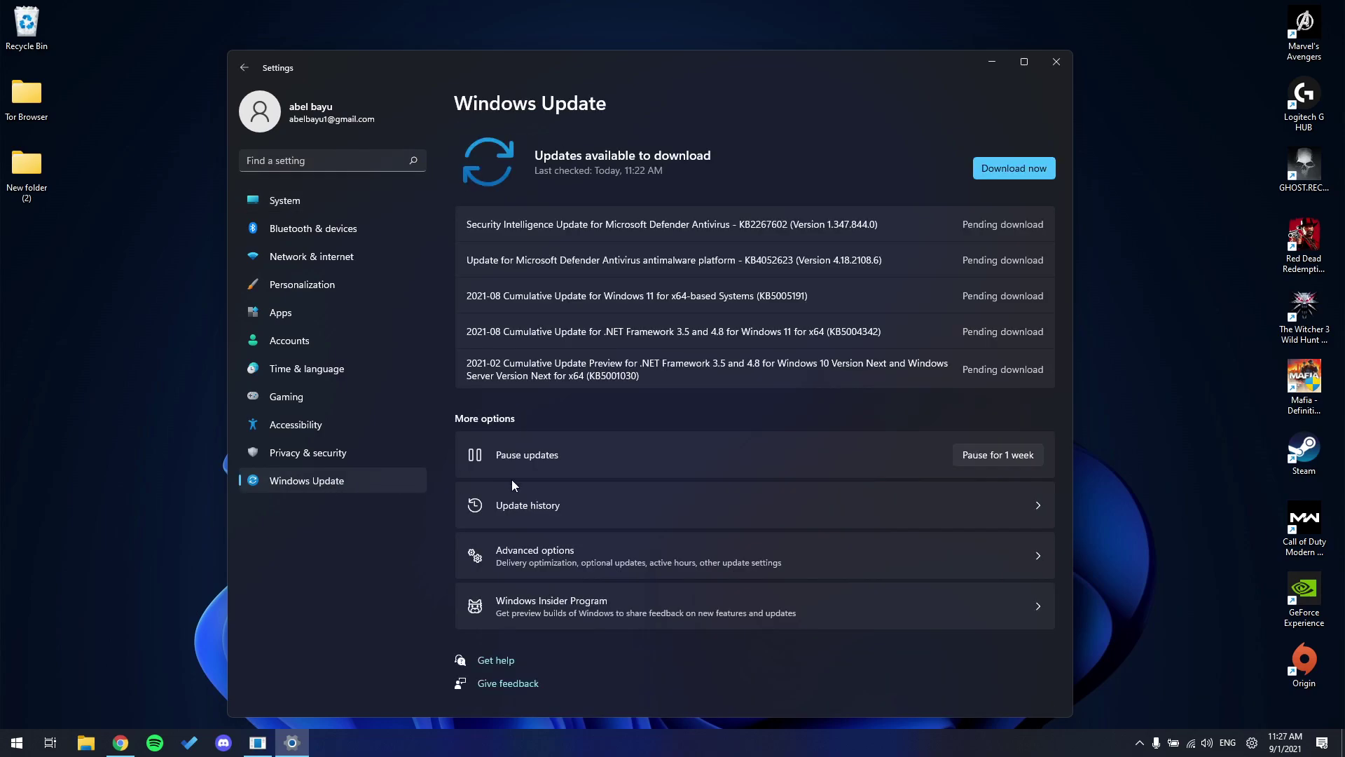
click(550, 560)
click(558, 557)
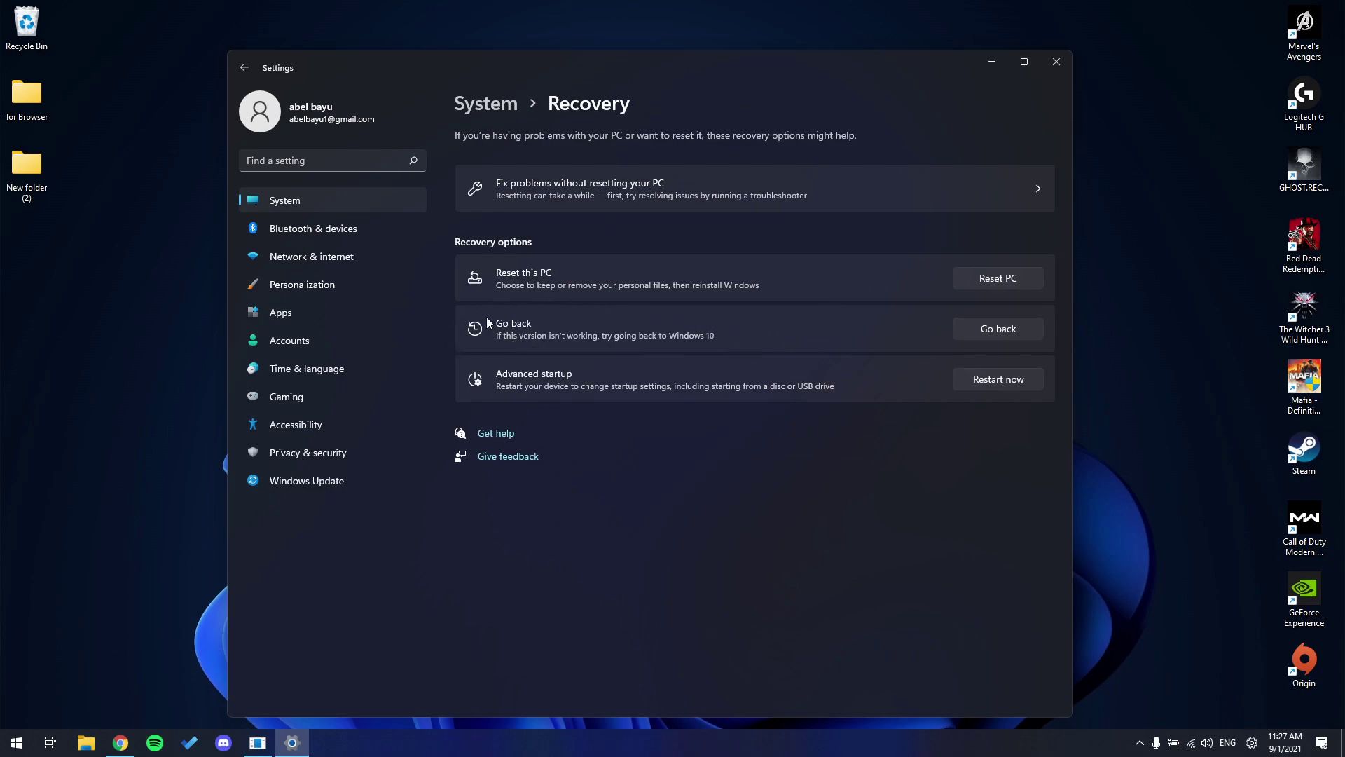
Step: Start going back to Windows 10, give "For another reason", decline the update check, and continue past the password notice to the final confirmation
click(974, 329)
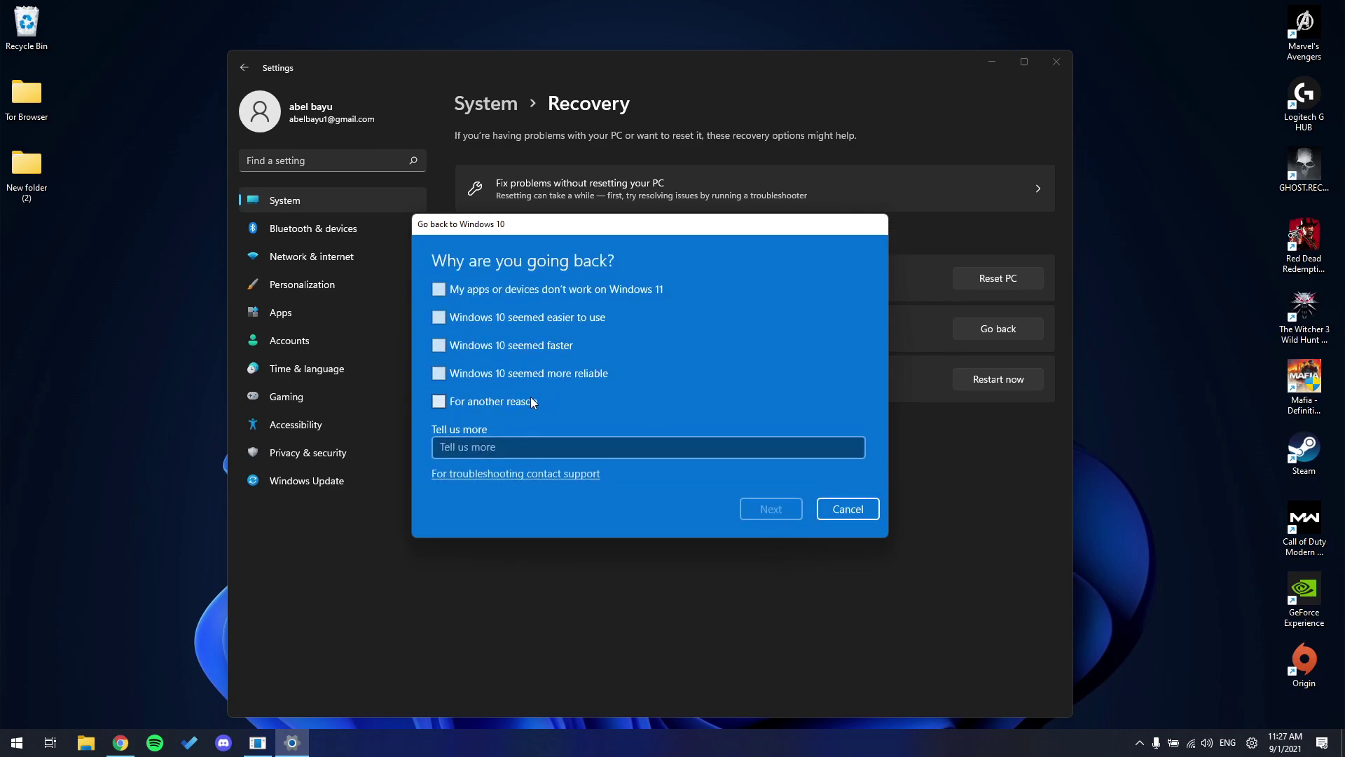
click(531, 401)
click(567, 401)
click(531, 400)
click(763, 510)
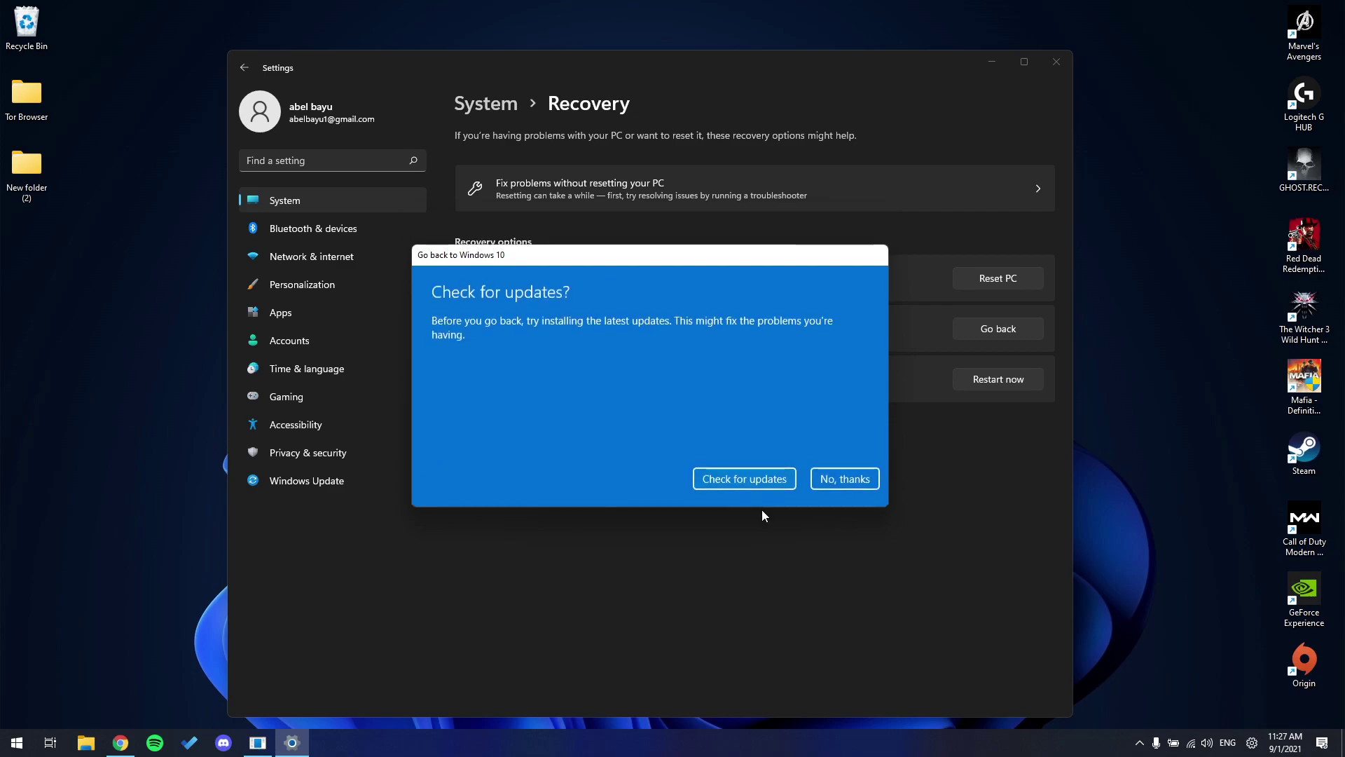
click(850, 478)
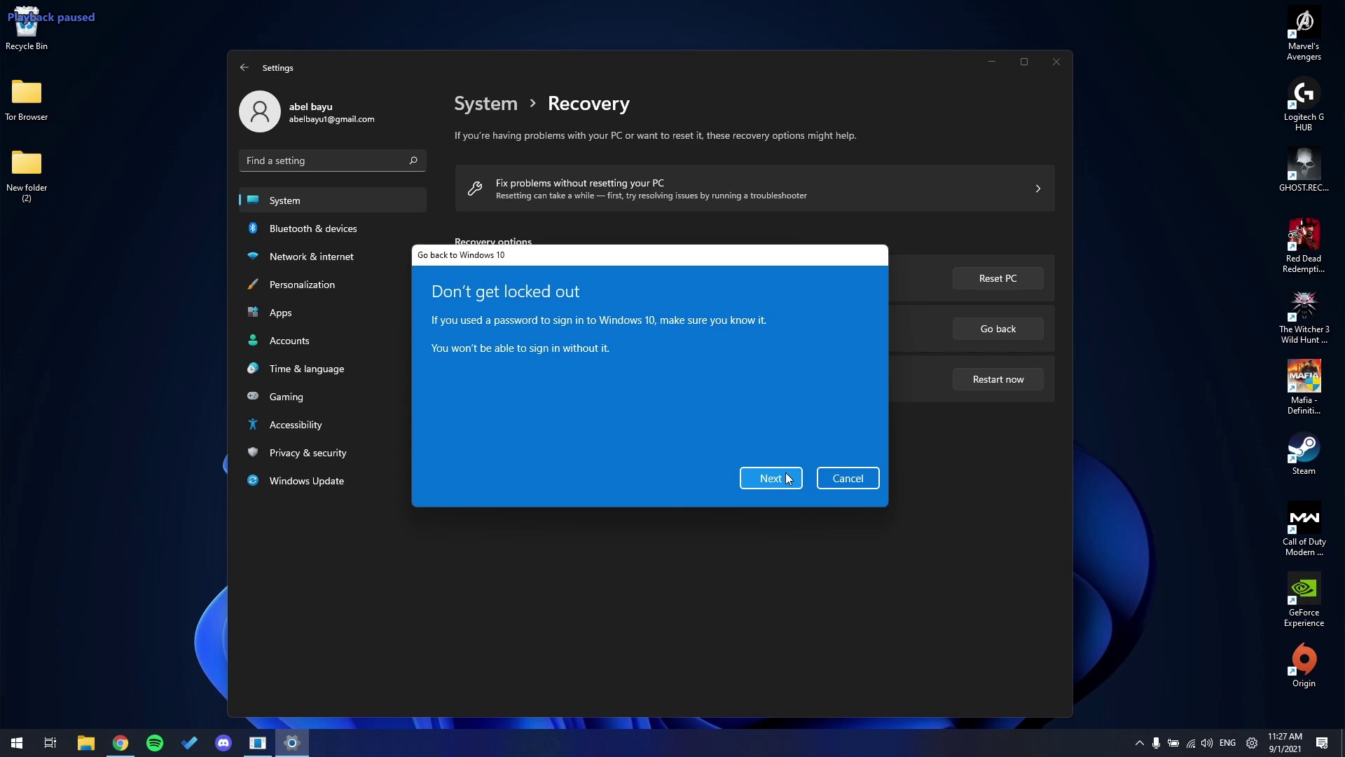
click(786, 480)
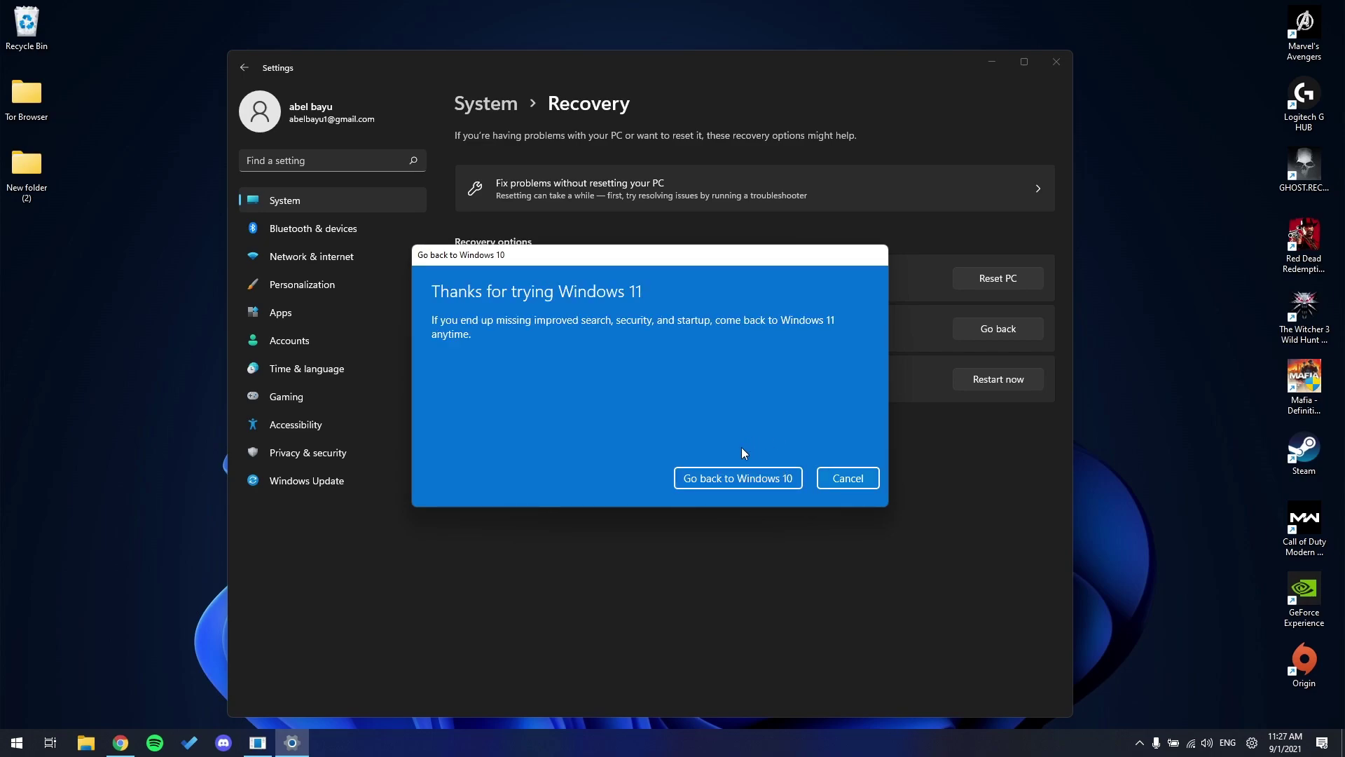